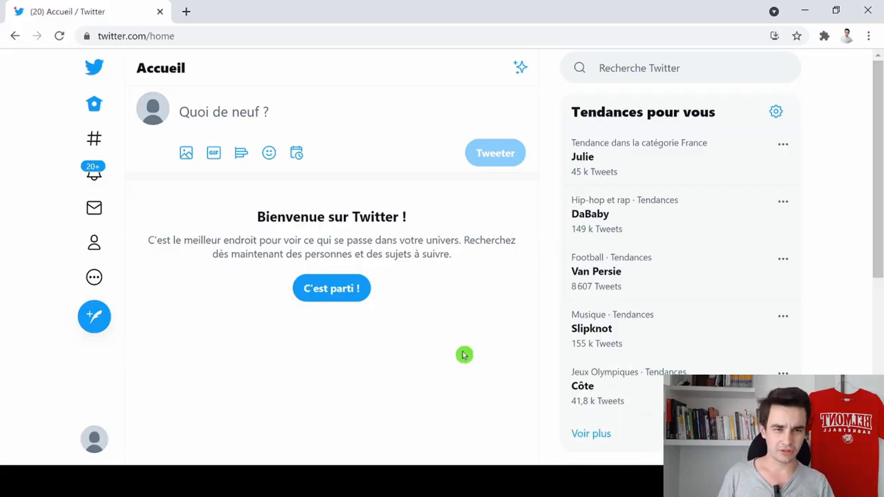
Step: Search Twitter for "messi" using the matching search suggestion
{"action": "left_click", "coordinate": [639, 67]}
{"action": "type", "text": "messi"}
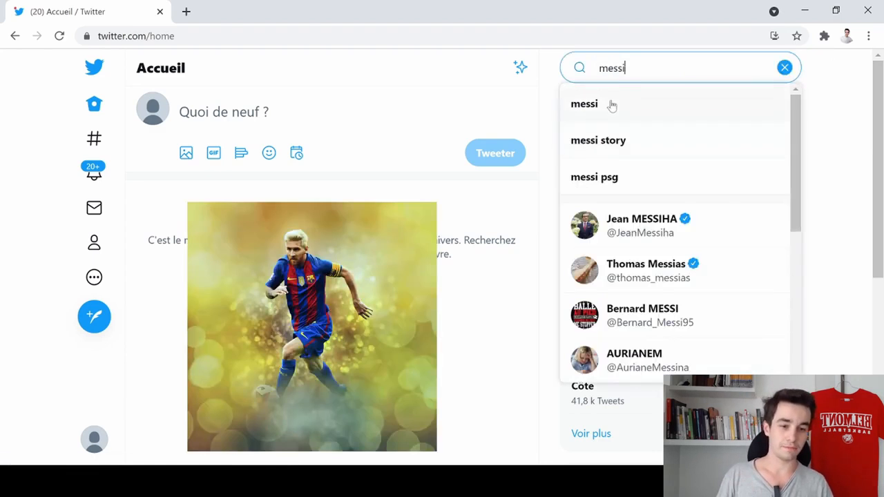
{"action": "left_click", "coordinate": [609, 105]}
{"action": "left_click_drag", "start_coordinate": [333, 35], "coordinate": [4, 26]}
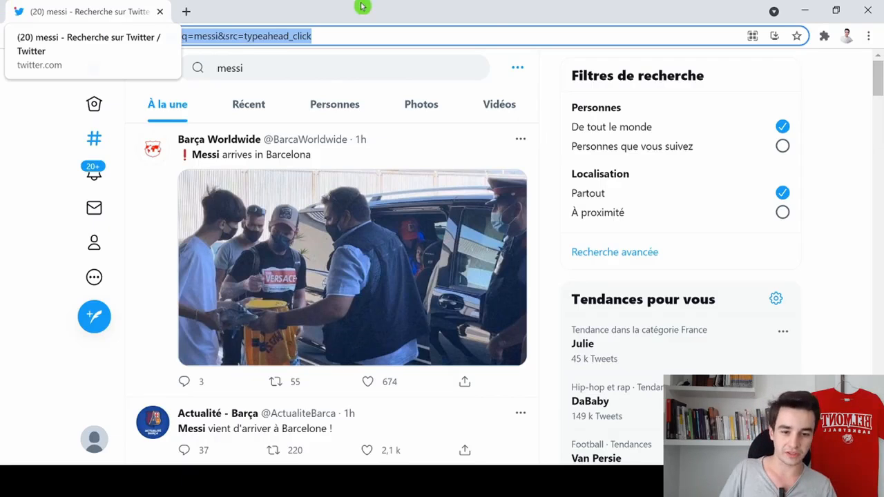
{"action": "left_click", "coordinate": [562, 91]}
{"action": "left_click", "coordinate": [518, 68]}
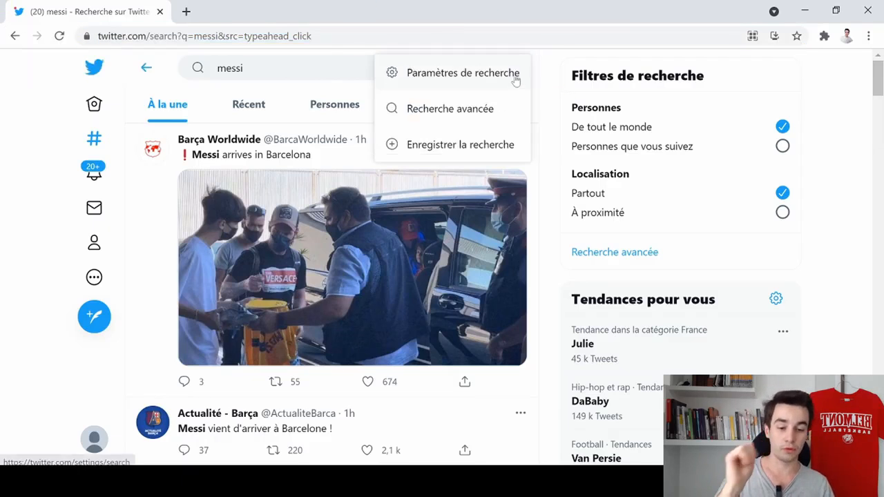
{"action": "left_click", "coordinate": [467, 108]}
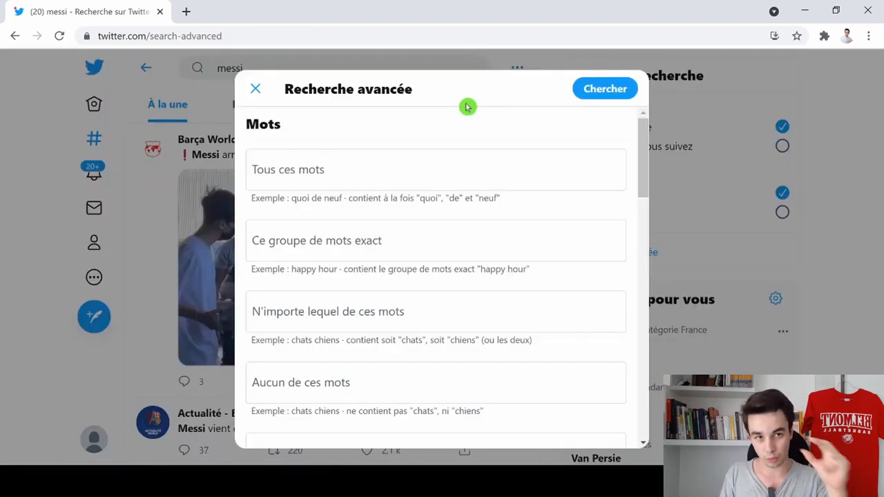
{"action": "left_click", "coordinate": [750, 100]}
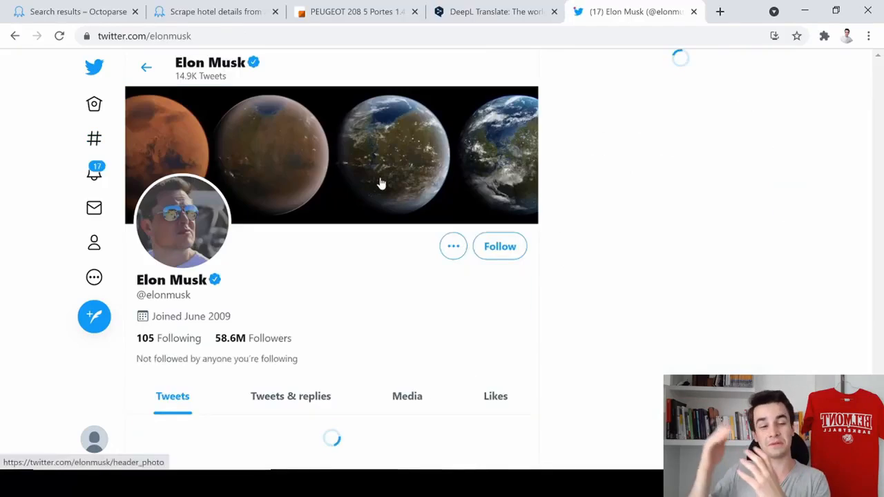
{"action": "scroll", "coordinate": [379, 194], "scroll_direction": "down", "scroll_amount": 20}
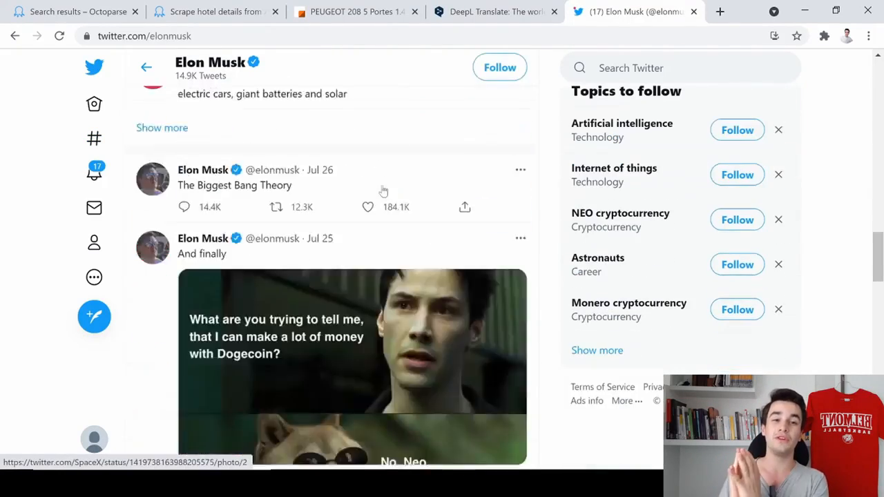
{"action": "scroll", "coordinate": [387, 159], "scroll_direction": "up", "scroll_amount": 12}
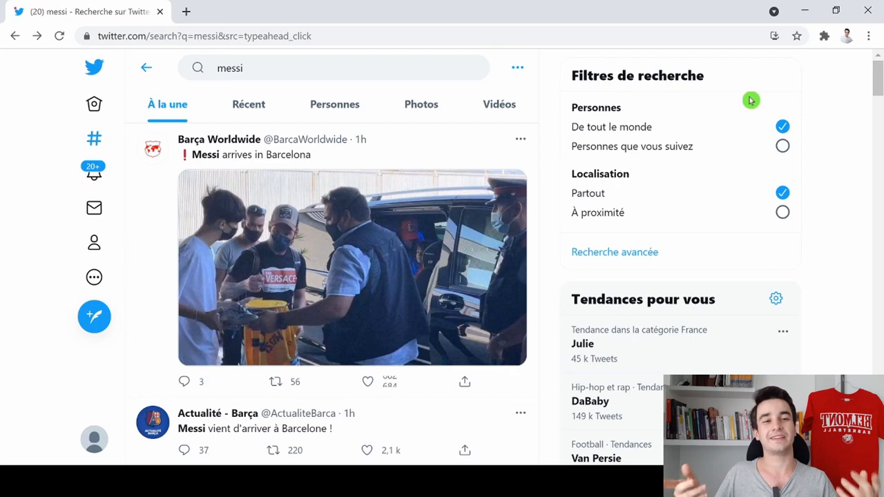
Step: Copy the address of the messi search results and start a new task with it in Octoparse
{"action": "left_click_drag", "start_coordinate": [346, 36], "coordinate": [27, 55]}
{"action": "key", "text": "ctrl+c"}
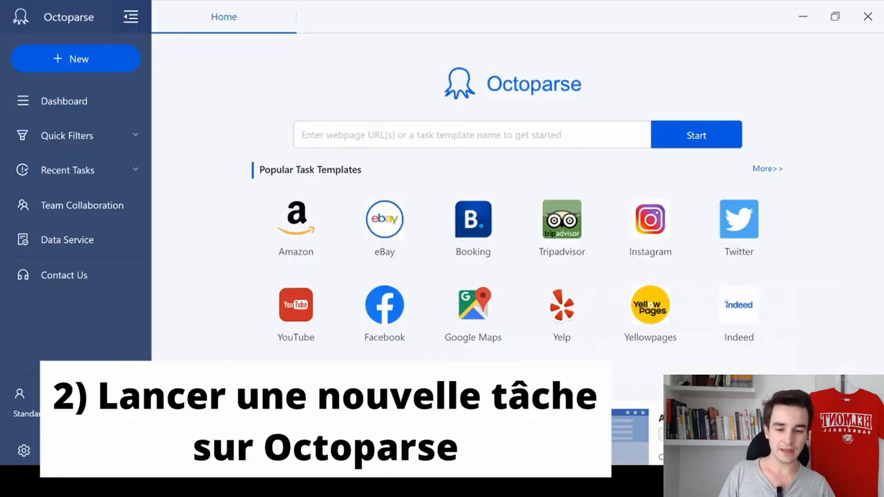
{"action": "left_click", "coordinate": [472, 135]}
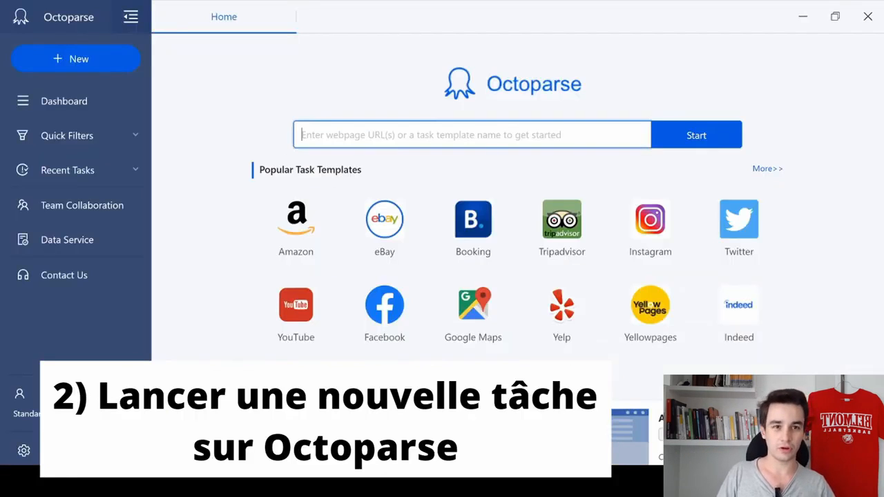
{"action": "key", "text": "ctrl+v"}
{"action": "left_click", "coordinate": [683, 141]}
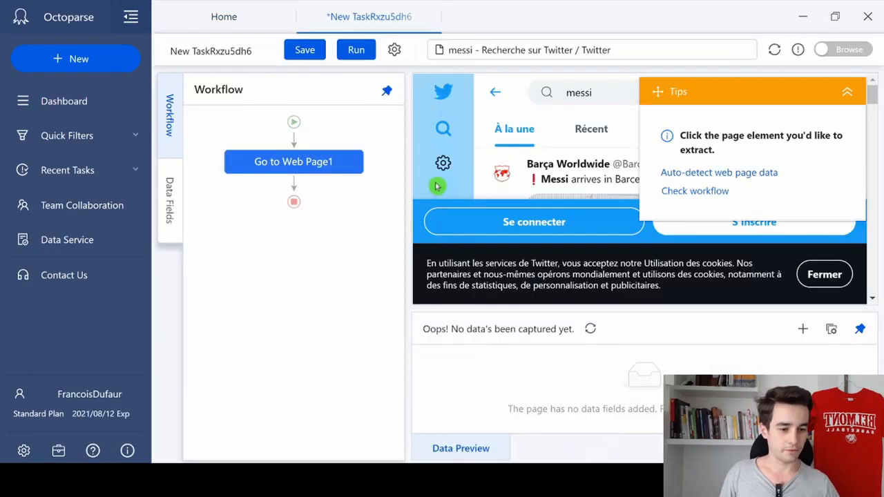
Step: Collapse the tips, turn on browse mode and dismiss the cookie notice on the loaded Twitter page
{"action": "left_click", "coordinate": [847, 91]}
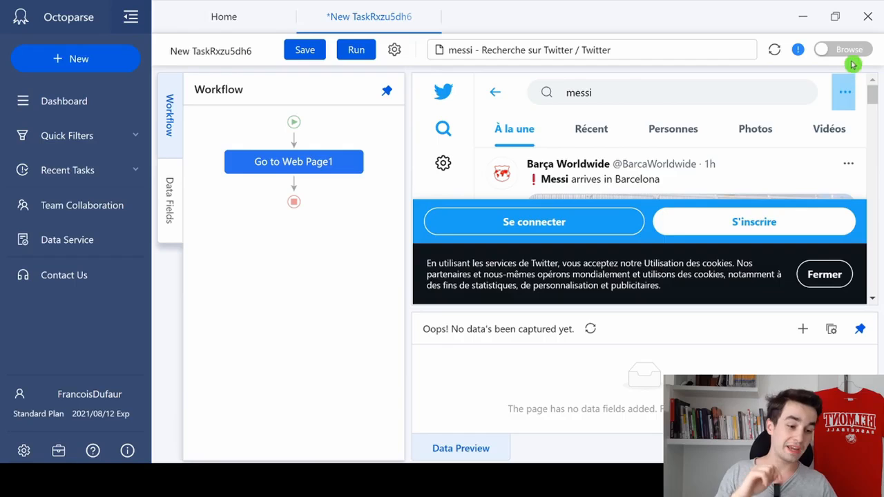
{"action": "left_click", "coordinate": [844, 49]}
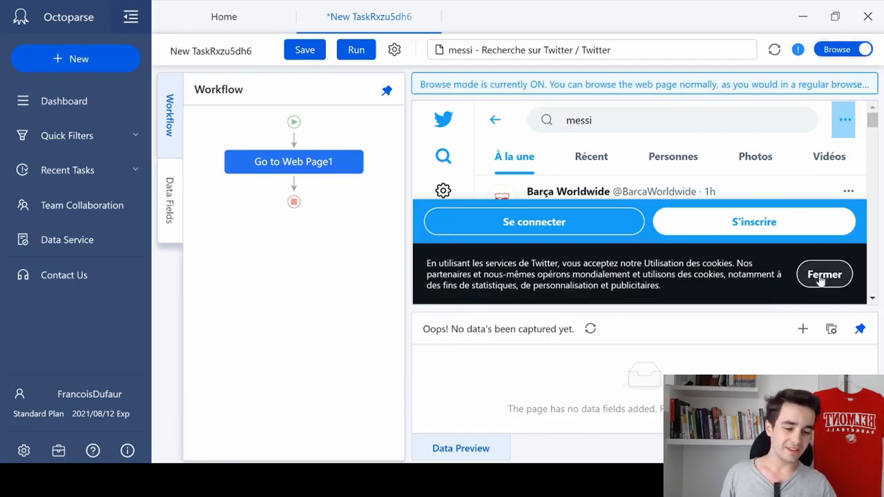
{"action": "left_click", "coordinate": [824, 274]}
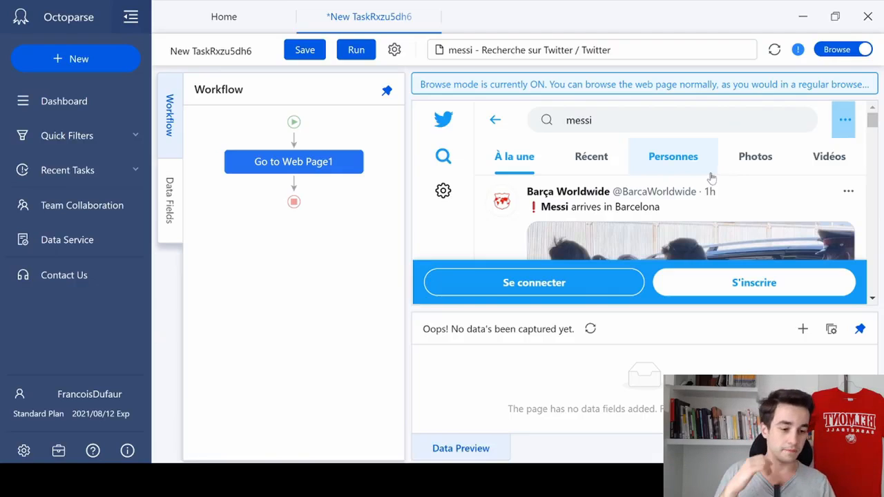
Step: Log in to Twitter on the loaded page with the account's username and password
{"action": "left_click", "coordinate": [509, 284]}
{"action": "left_click", "coordinate": [556, 227]}
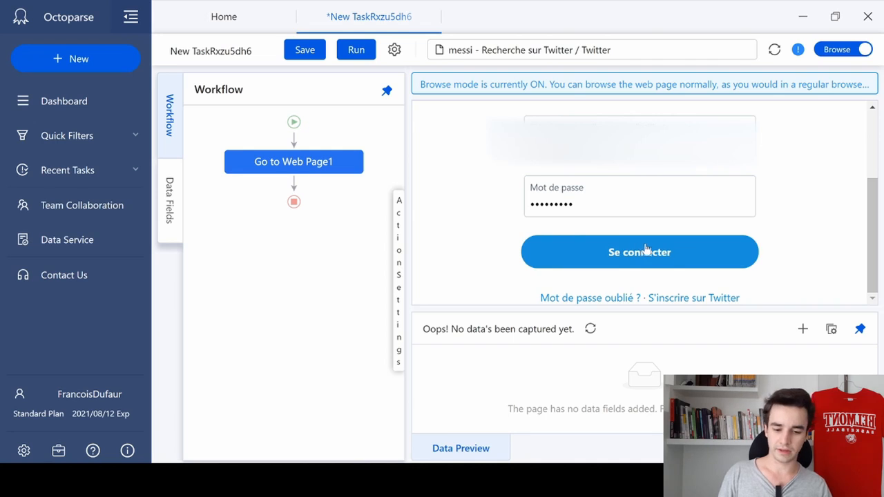
{"action": "left_click", "coordinate": [654, 251]}
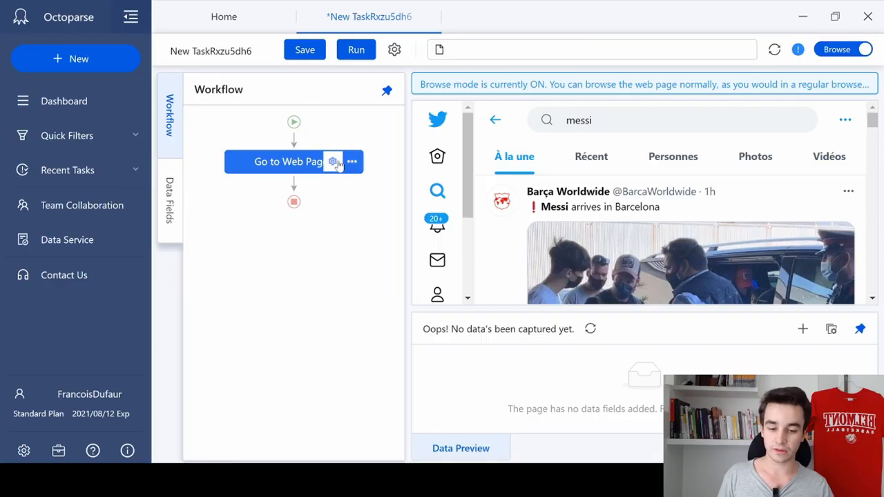
Step: Set the Go to Web Page1 action to use the cookie from the current page before rendering, and apply the settings
{"action": "left_click", "coordinate": [333, 163]}
{"action": "left_click", "coordinate": [246, 378]}
{"action": "scroll", "coordinate": [252, 363], "scroll_direction": "down", "scroll_amount": 2}
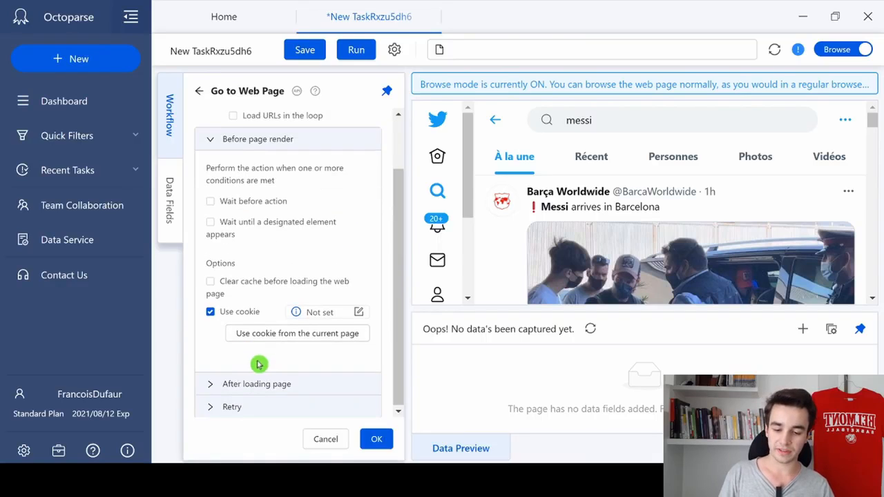
{"action": "left_click", "coordinate": [289, 332]}
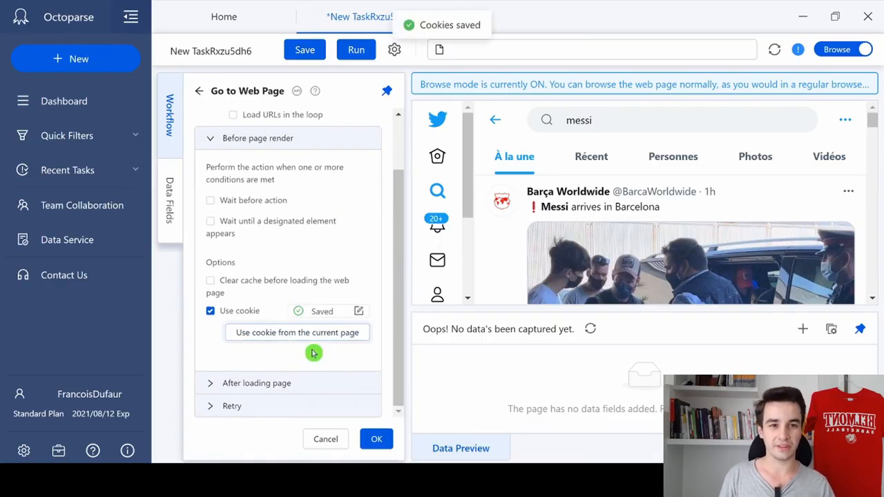
{"action": "left_click", "coordinate": [375, 437]}
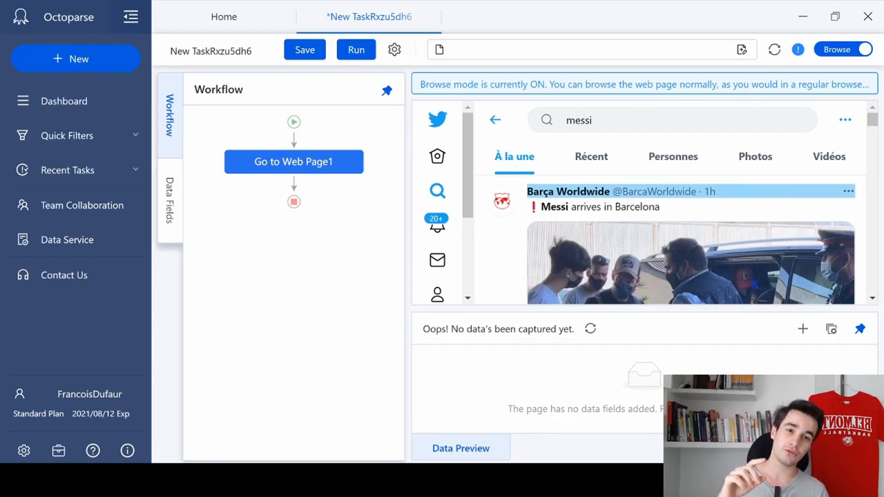
Step: Turn off browse mode and select the entire first tweet, by Barça Worldwide, as the page element to extract
{"action": "left_click", "coordinate": [836, 55]}
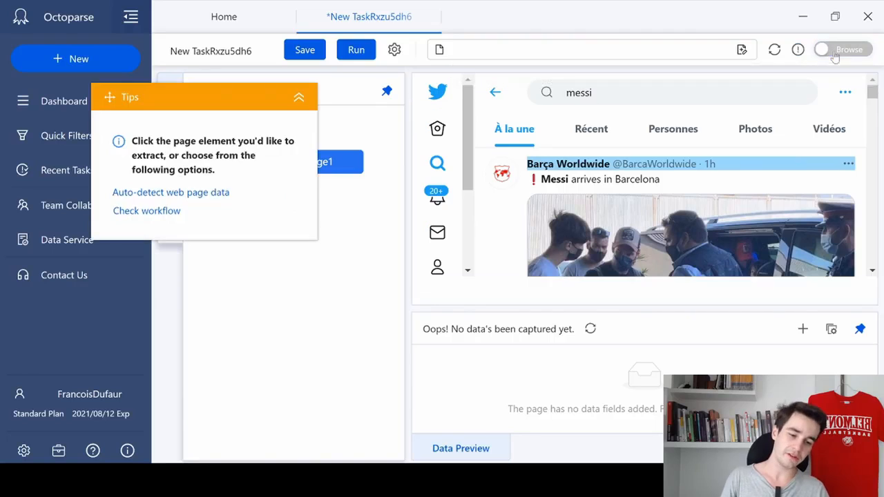
{"action": "left_click", "coordinate": [476, 167]}
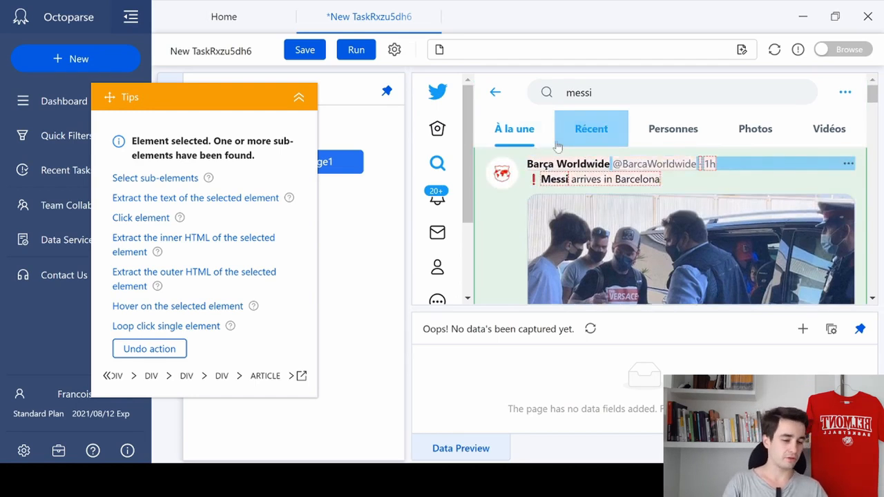
{"action": "scroll", "coordinate": [648, 181], "scroll_direction": "down", "scroll_amount": 5}
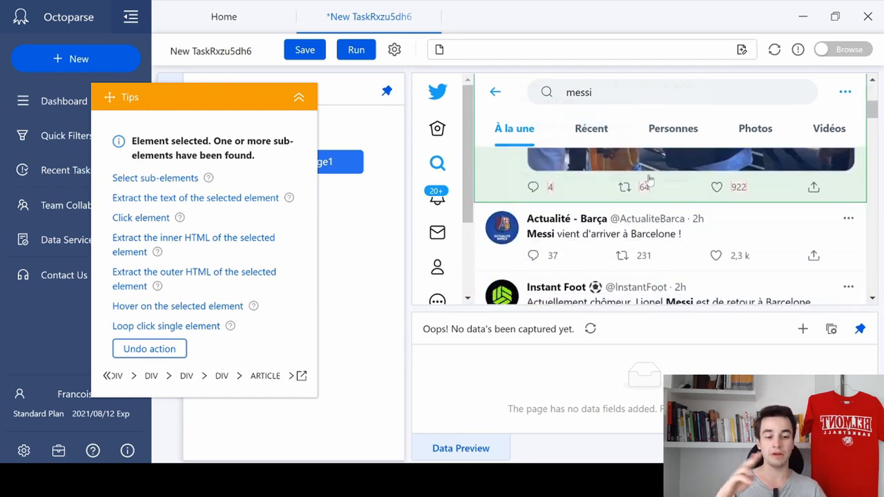
{"action": "scroll", "coordinate": [647, 183], "scroll_direction": "up", "scroll_amount": 5}
{"action": "left_click", "coordinate": [647, 184]}
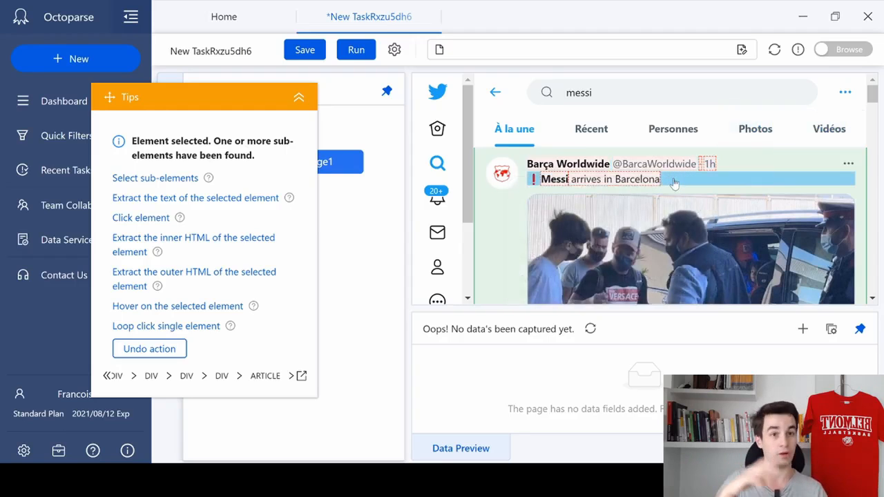
{"action": "scroll", "coordinate": [674, 180], "scroll_direction": "down", "scroll_amount": 2}
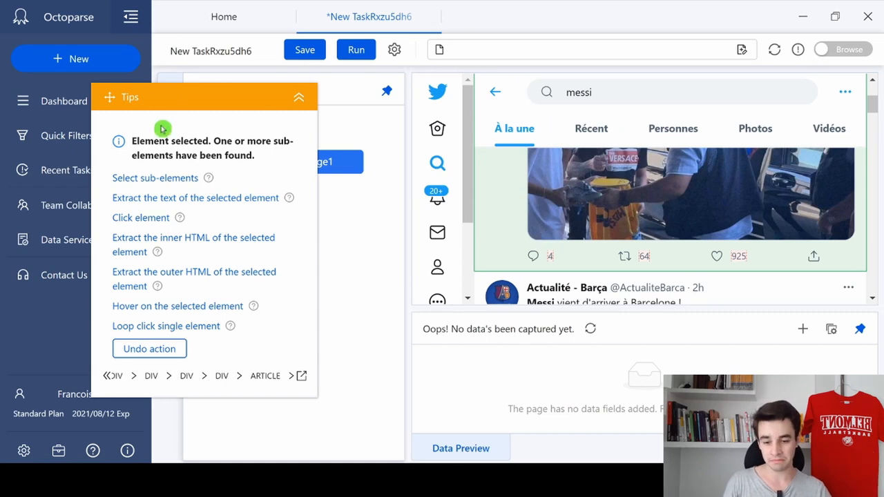
Step: Select the tweet's sub-elements, include all similar tweets, and extract their data in a loop
{"action": "left_click", "coordinate": [153, 179]}
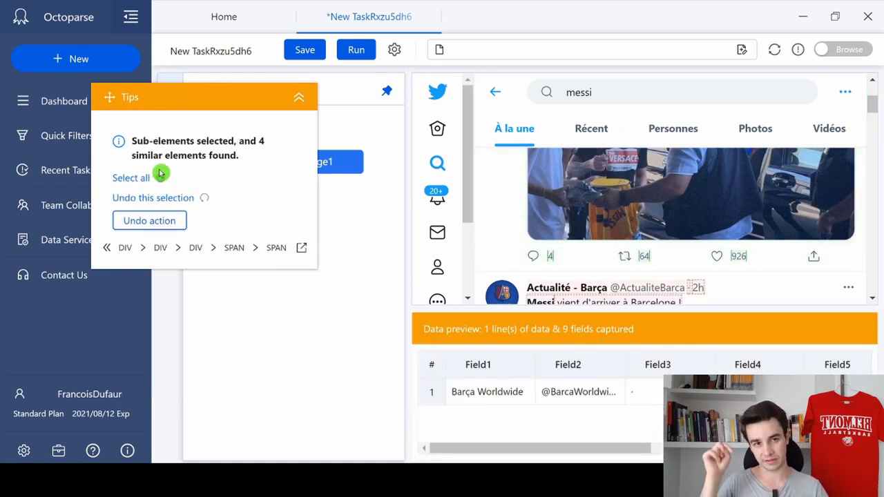
{"action": "left_click", "coordinate": [123, 181]}
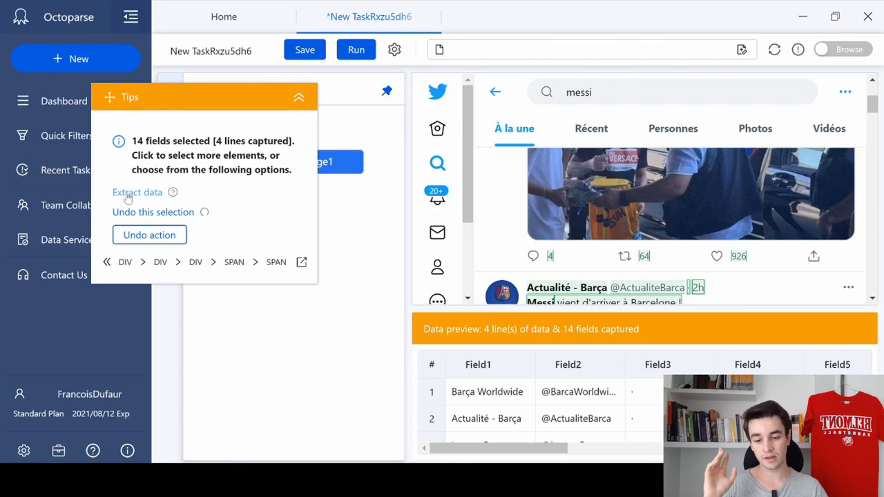
{"action": "left_click", "coordinate": [128, 180]}
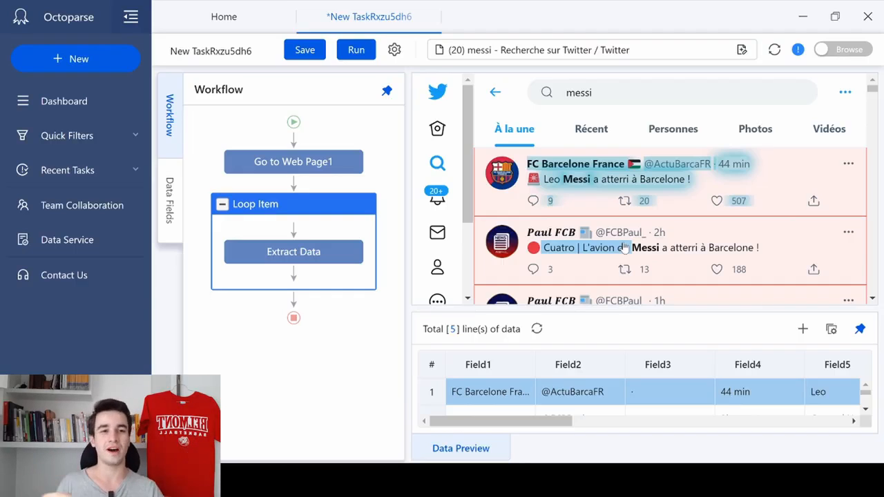
Step: Open the Extract Data settings and rename the first data field, holding the account name, to Nom
{"action": "mouse_move", "coordinate": [334, 250]}
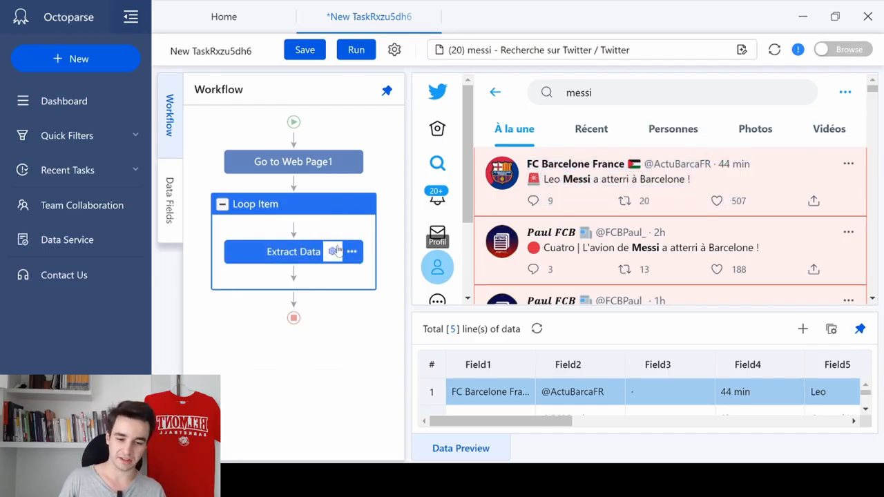
{"action": "left_click", "coordinate": [335, 250]}
{"action": "double_click", "coordinate": [263, 227]}
{"action": "type", "text": "N"}
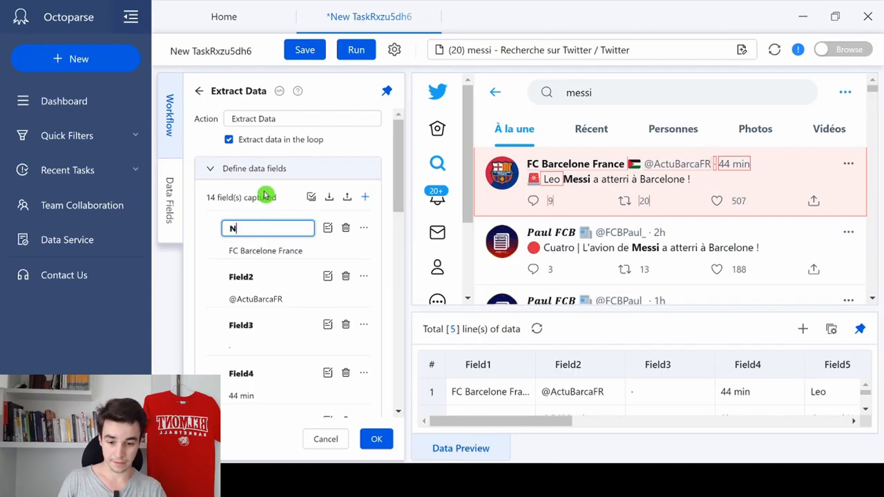
{"action": "type", "text": "om"}
{"action": "key", "text": "Tab"}
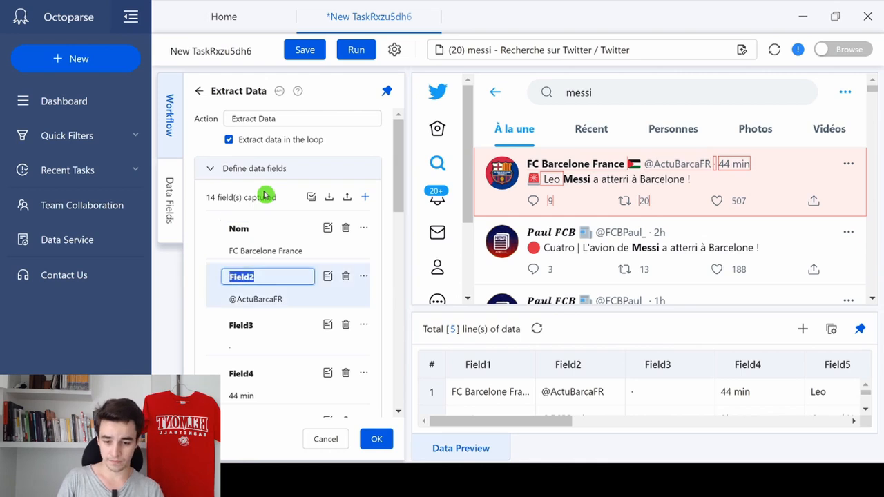
Step: Delete Field2 and Field3 from the data fields and rename Field4 to Date
{"action": "left_click", "coordinate": [345, 276]}
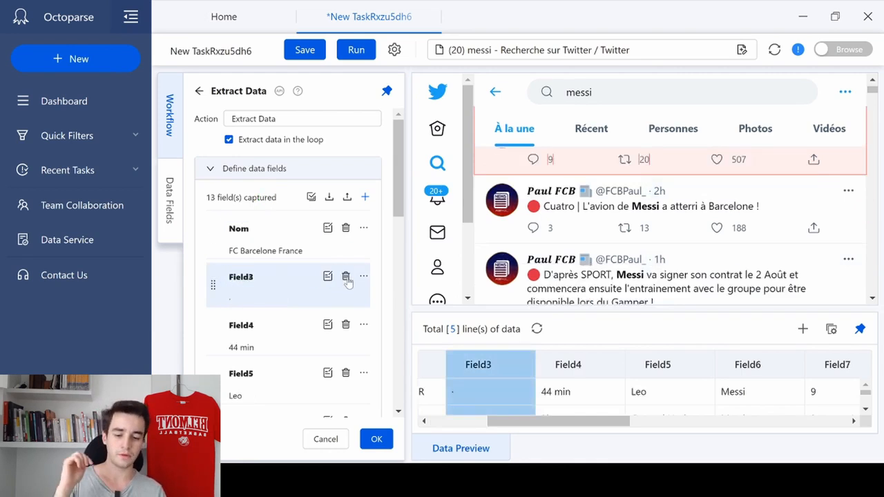
{"action": "left_click", "coordinate": [345, 276]}
{"action": "double_click", "coordinate": [241, 277]}
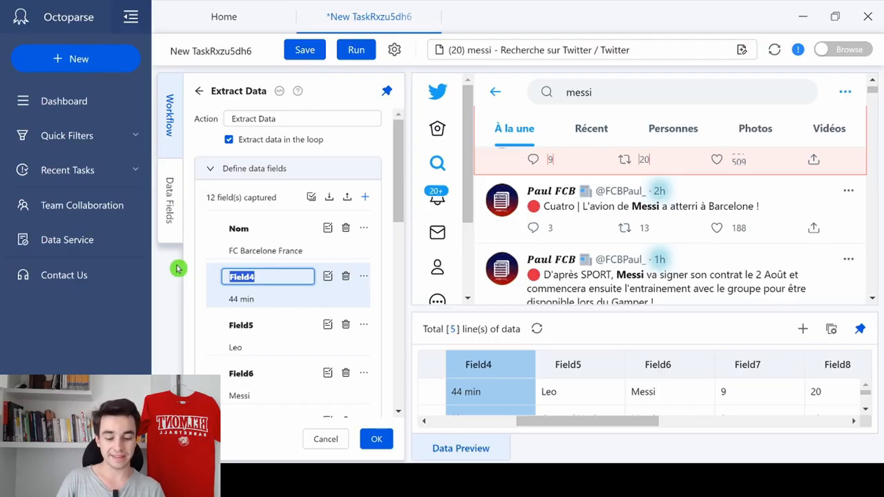
{"action": "type", "text": "Date"}
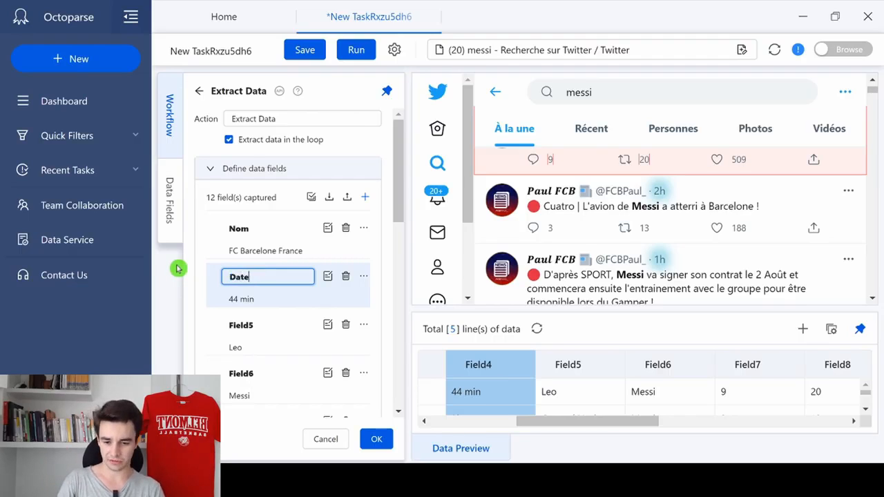
{"action": "key", "text": "Tab"}
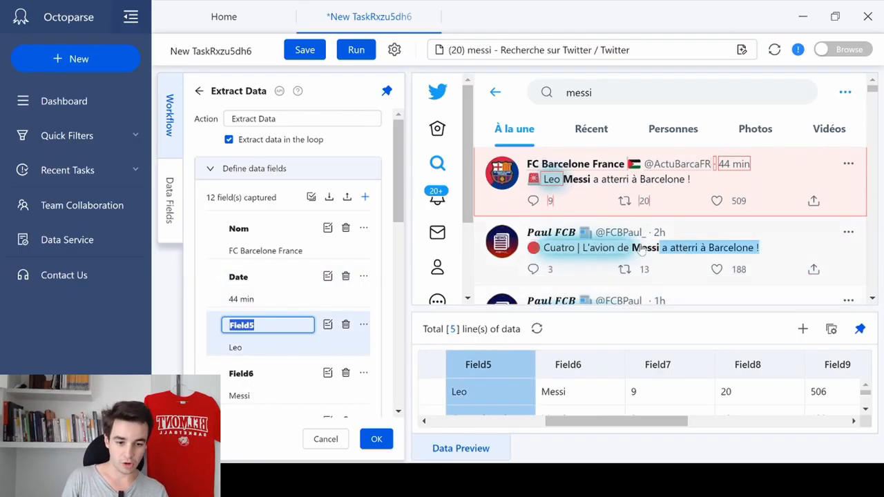
Step: Delete Field5 and Field6 from the data fields and rename Field7 to Commentaire
{"action": "left_click", "coordinate": [346, 324]}
{"action": "left_click", "coordinate": [346, 325]}
{"action": "left_click", "coordinate": [326, 333]}
{"action": "double_click", "coordinate": [241, 325]}
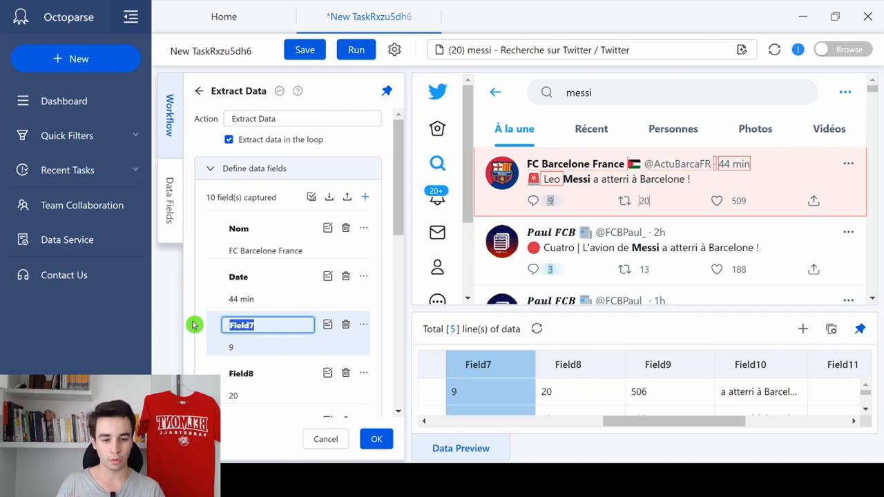
{"action": "type", "text": "Commentaire"}
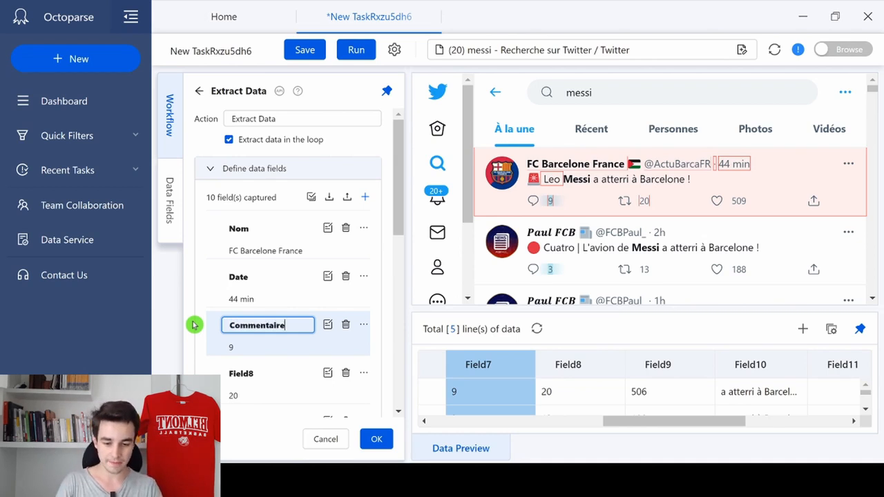
Step: Rename Field8 to Retweet and Field9 to Like in the data fields
{"action": "key", "text": "Tab"}
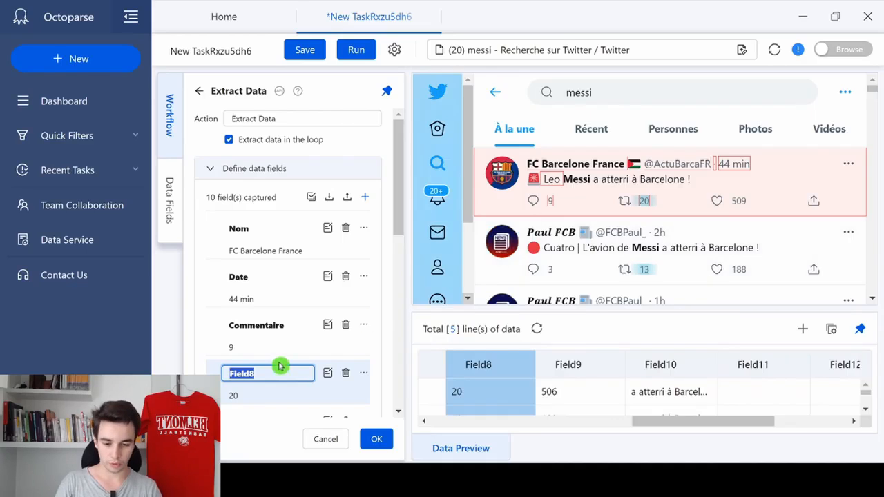
{"action": "type", "text": "Retweet"}
{"action": "key", "text": "Tab"}
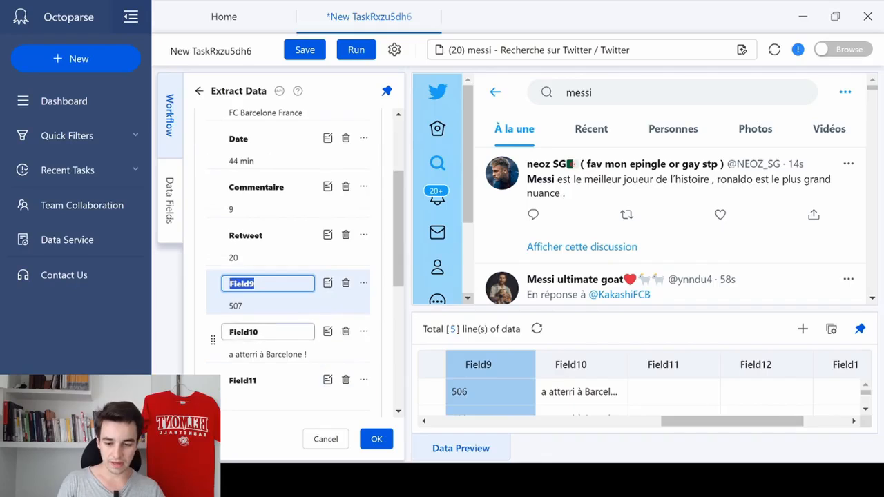
{"action": "type", "text": "Like"}
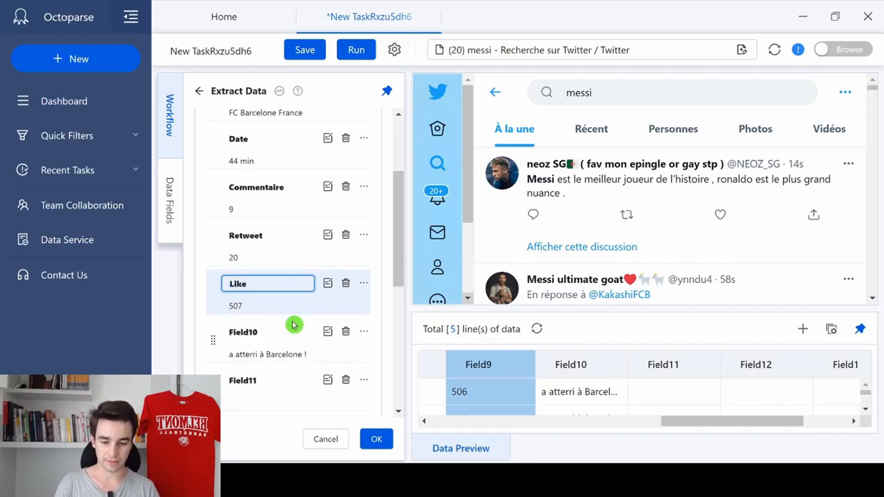
Step: Delete the unneeded data fields Field10 to Field14 and apply the Extract Data settings
{"action": "scroll", "coordinate": [293, 324], "scroll_direction": "up", "scroll_amount": 1}
{"action": "scroll", "coordinate": [310, 321], "scroll_direction": "down", "scroll_amount": 2}
{"action": "left_click", "coordinate": [344, 267]}
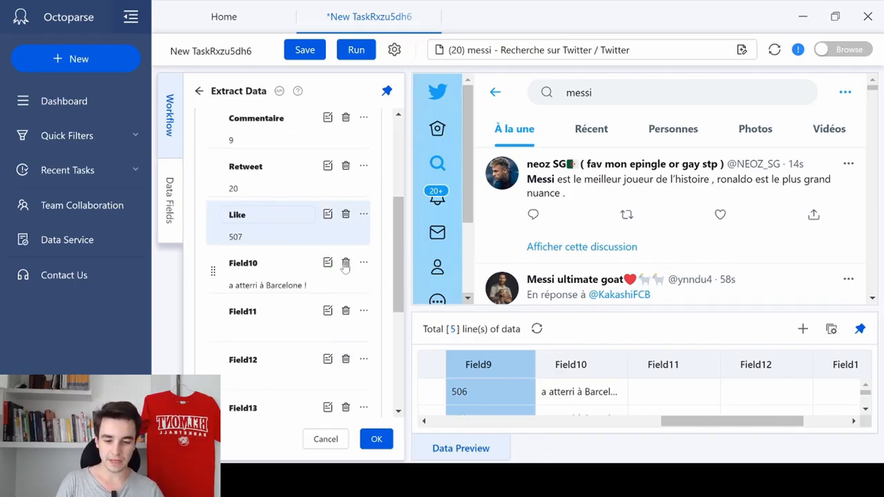
{"action": "left_click", "coordinate": [345, 264]}
{"action": "left_click", "coordinate": [345, 263]}
{"action": "left_click", "coordinate": [345, 264]}
{"action": "left_click", "coordinate": [345, 264]}
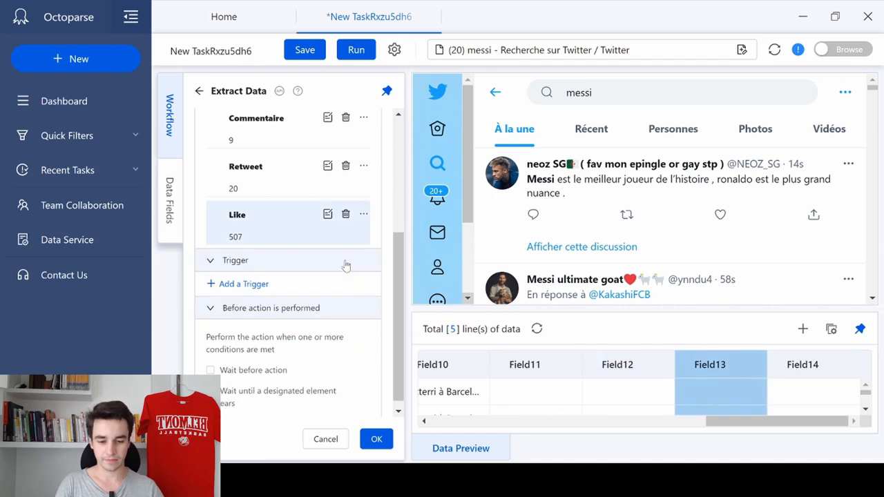
{"action": "left_click", "coordinate": [375, 439]}
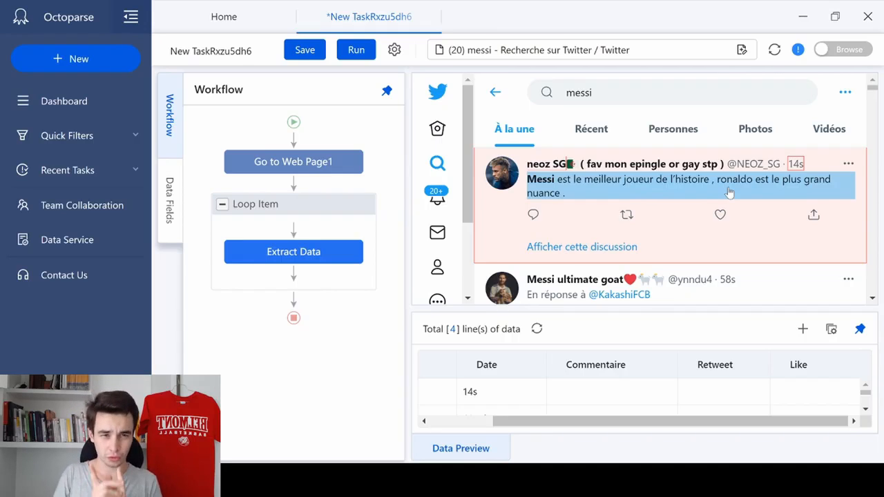
Step: Add the first tweet's message text to the extraction as a new data field
{"action": "left_click", "coordinate": [838, 195]}
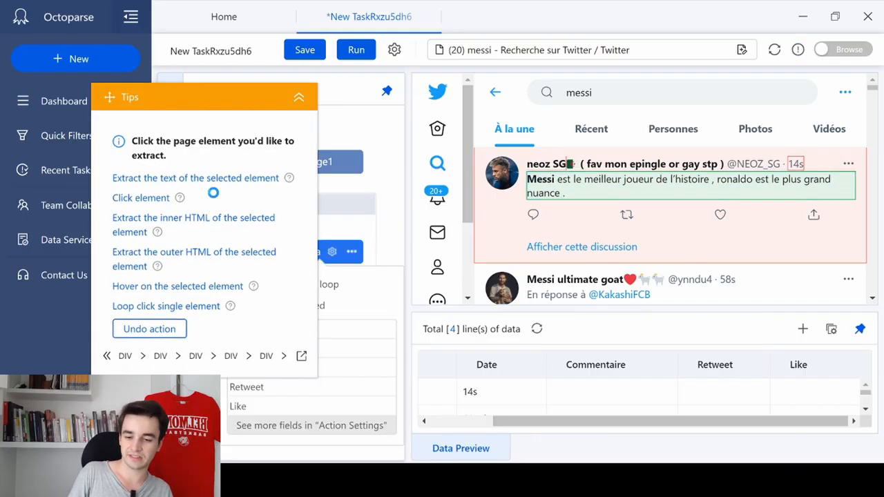
{"action": "left_click", "coordinate": [207, 178]}
{"action": "left_click_drag", "start_coordinate": [684, 414], "coordinate": [823, 415]}
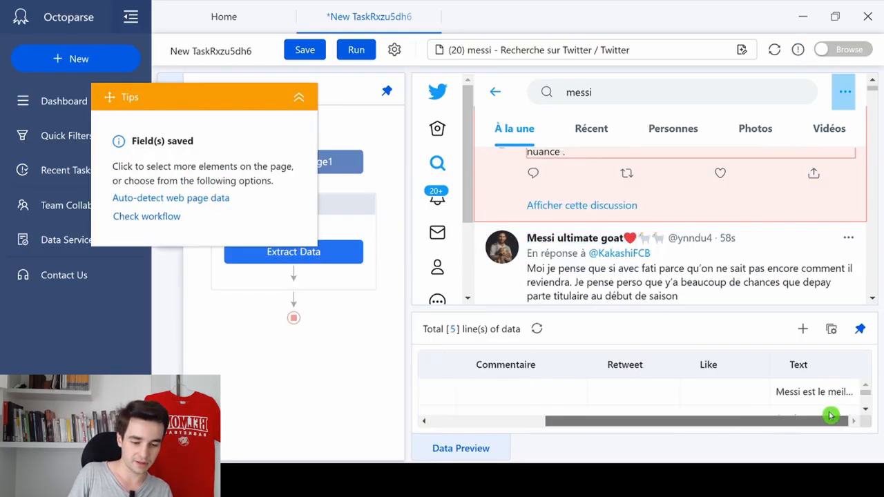
{"action": "scroll", "coordinate": [815, 397], "scroll_direction": "down", "scroll_amount": 2}
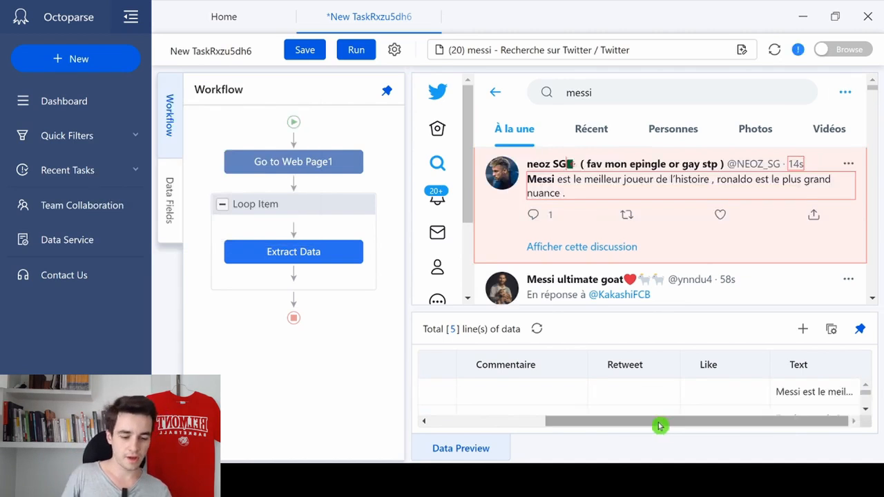
Step: Customize the Date field to extract the datetime attribute instead of the text, and check the data preview
{"action": "left_click_drag", "start_coordinate": [660, 426], "coordinate": [416, 410]}
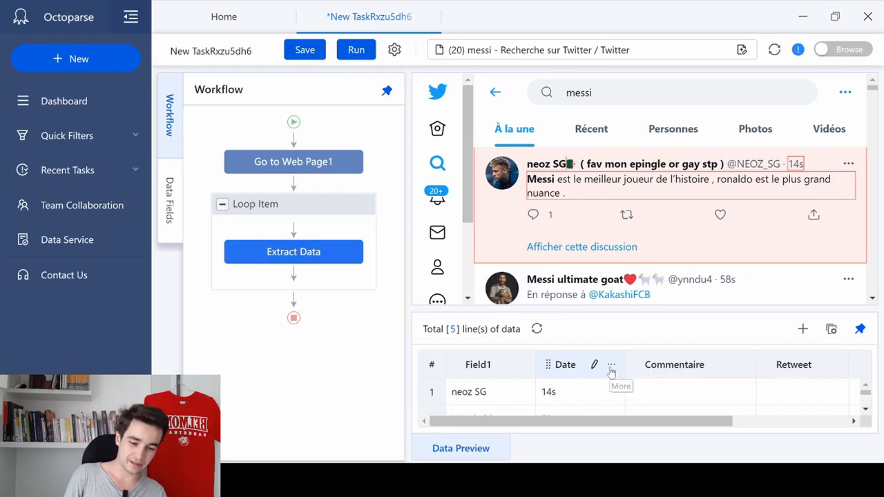
{"action": "left_click", "coordinate": [612, 366]}
{"action": "left_click", "coordinate": [554, 388]}
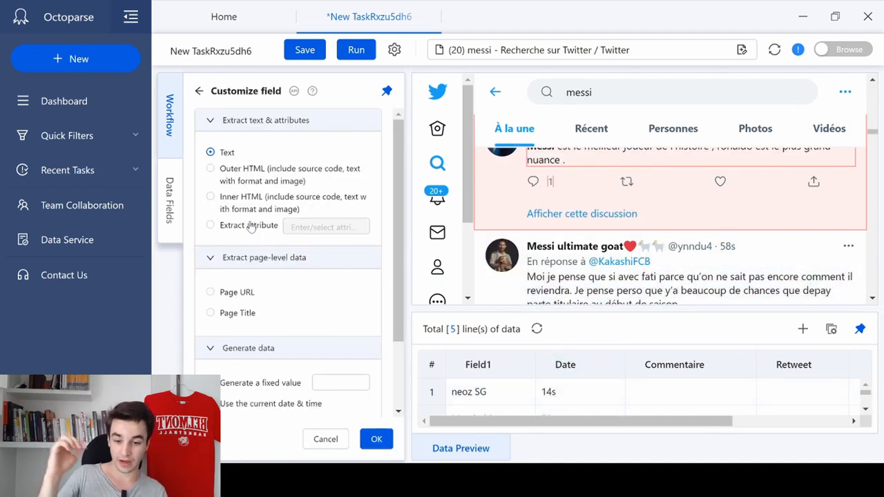
{"action": "left_click", "coordinate": [250, 229]}
{"action": "left_click", "coordinate": [332, 227]}
{"action": "left_click", "coordinate": [312, 249]}
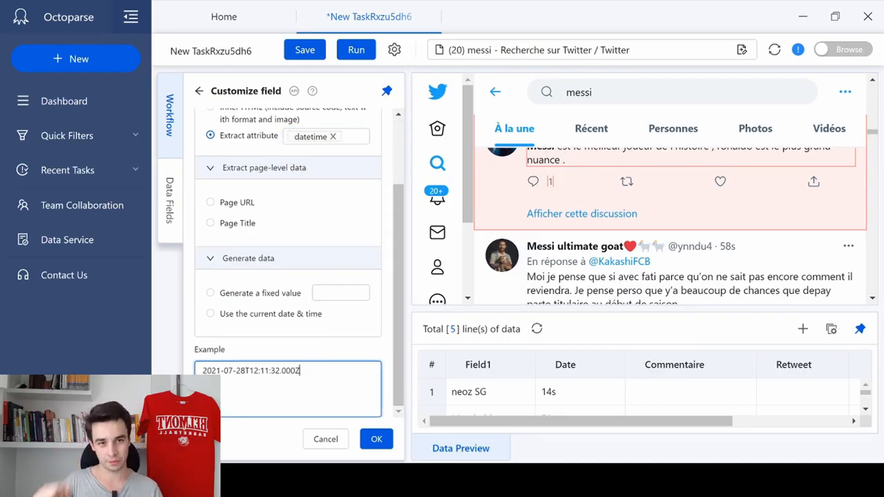
{"action": "left_click", "coordinate": [371, 437]}
{"action": "left_click", "coordinate": [371, 437]}
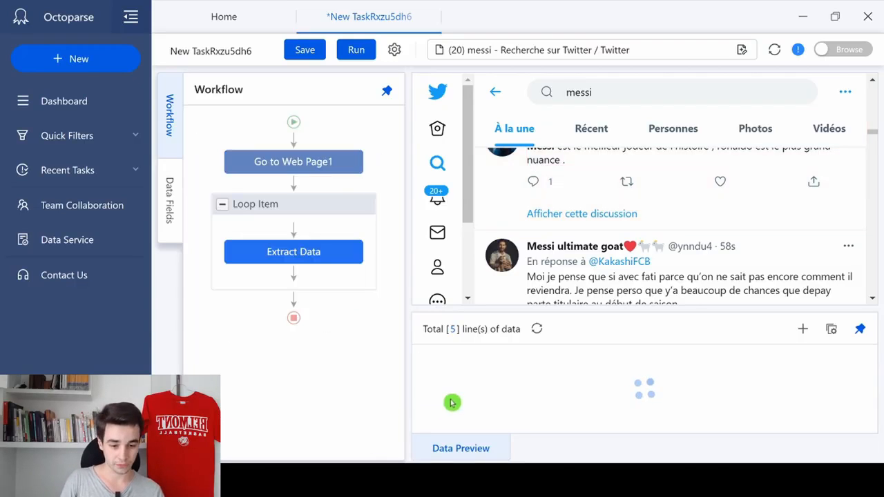
{"action": "left_click_drag", "start_coordinate": [582, 428], "coordinate": [519, 425]}
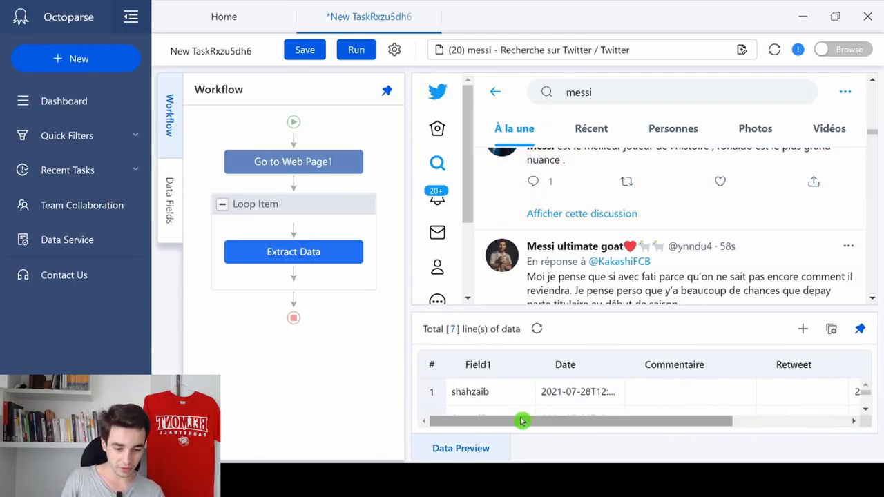
{"action": "scroll", "coordinate": [561, 401], "scroll_direction": "down", "scroll_amount": 1}
{"action": "scroll", "coordinate": [570, 400], "scroll_direction": "down", "scroll_amount": 1}
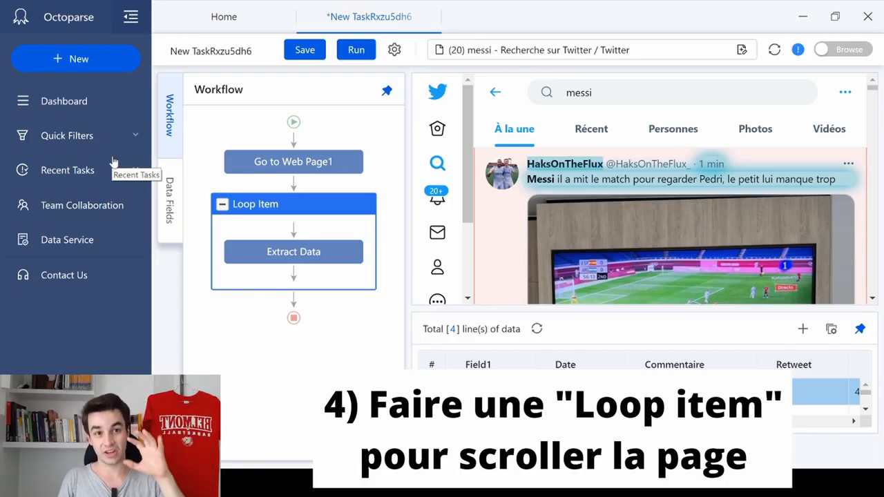
Step: Insert a new loop between Go to Web Page1 and the existing Loop Item, and set its loop mode to Scroll Page
{"action": "left_click", "coordinate": [290, 187]}
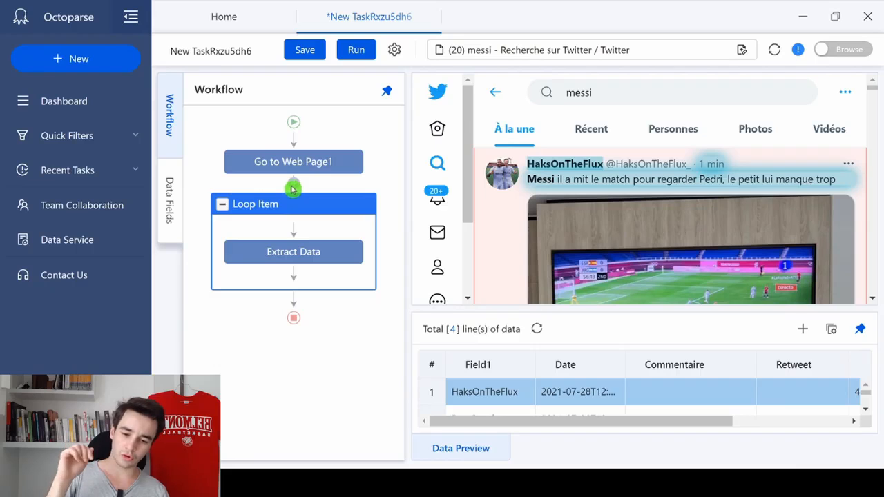
{"action": "left_click", "coordinate": [296, 239]}
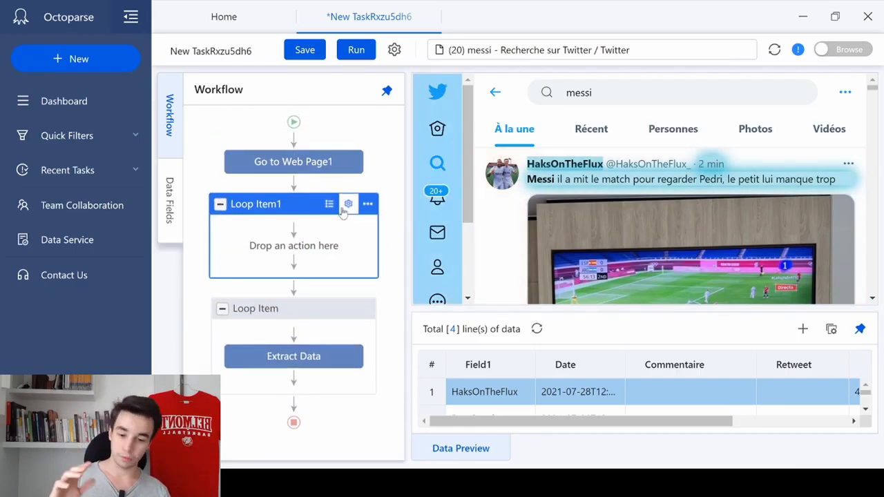
{"action": "left_click", "coordinate": [348, 205]}
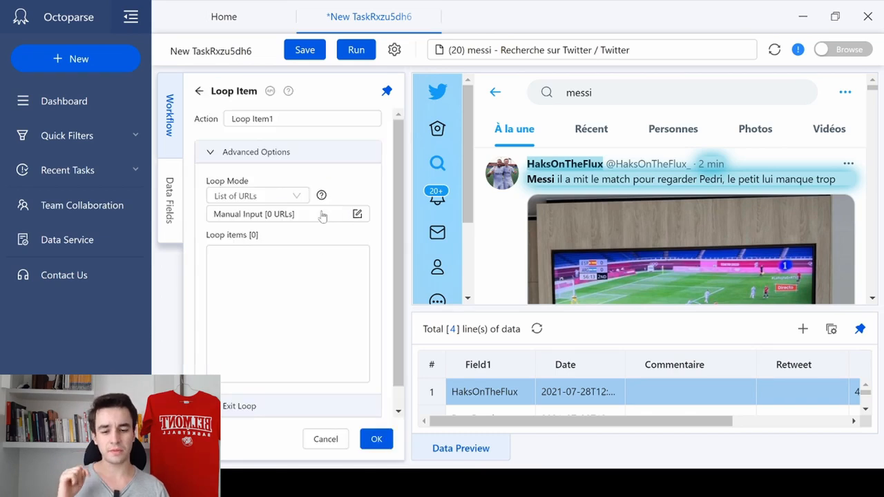
{"action": "left_click", "coordinate": [293, 197]}
{"action": "left_click", "coordinate": [235, 327]}
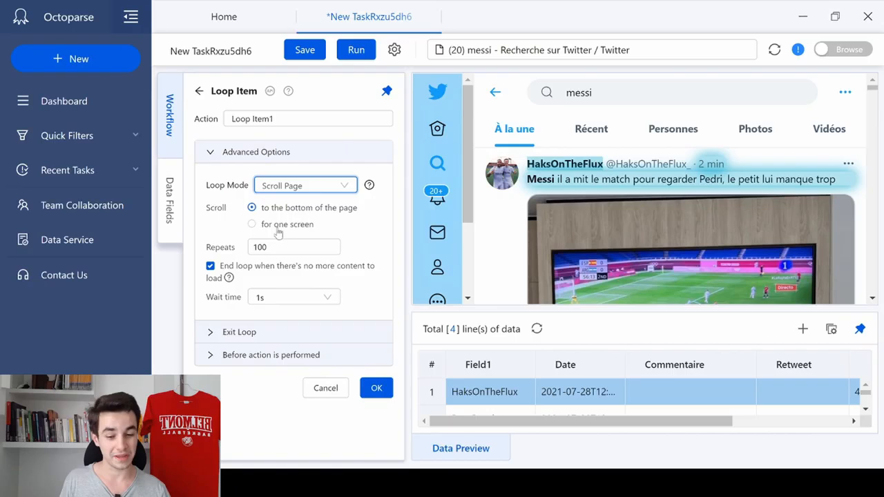
Step: Configure the page scrolling for one screen with 1000 repeats and a wait time of 3s, and apply the loop settings
{"action": "left_click", "coordinate": [277, 228]}
{"action": "left_click", "coordinate": [279, 247]}
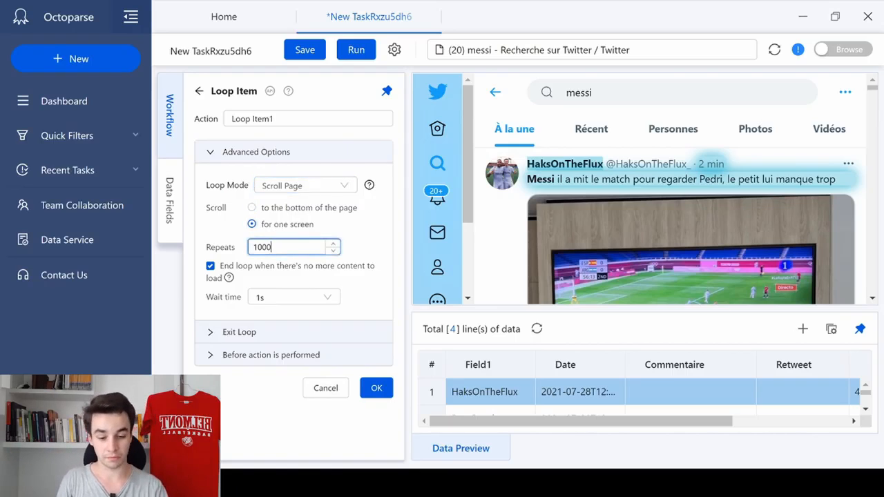
{"action": "left_click", "coordinate": [380, 228]}
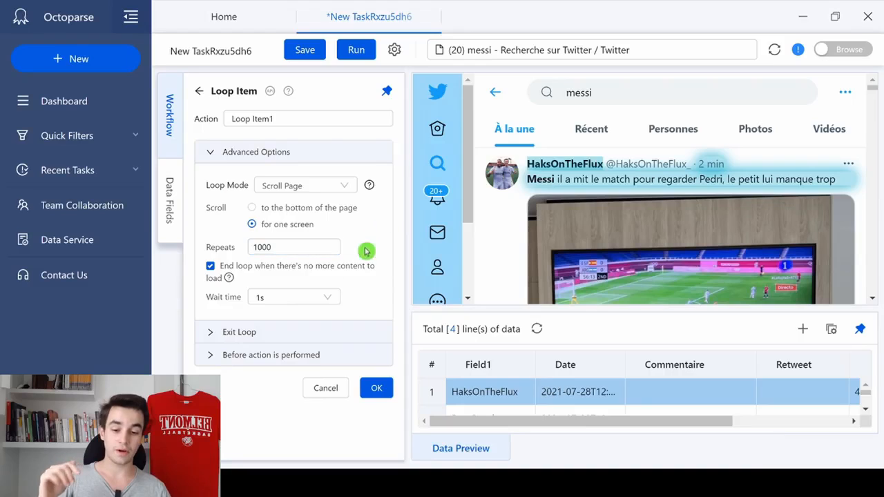
{"action": "left_click", "coordinate": [322, 301]}
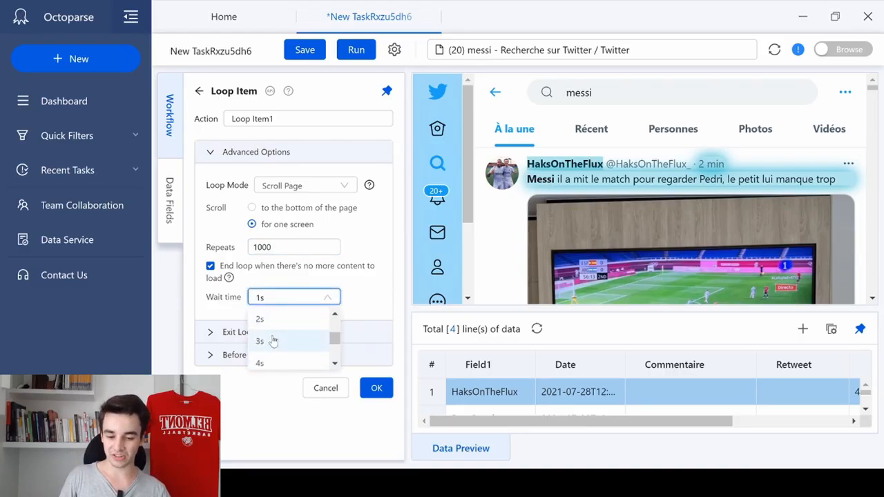
{"action": "left_click", "coordinate": [276, 339]}
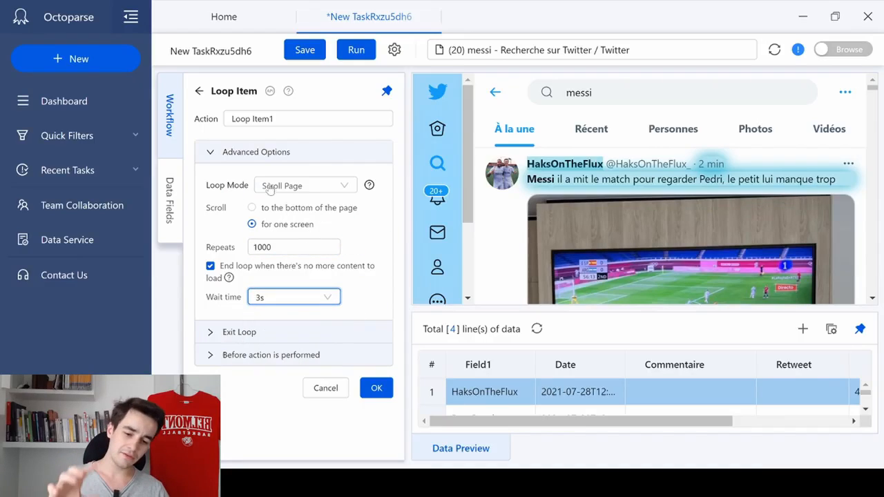
{"action": "left_click", "coordinate": [251, 207]}
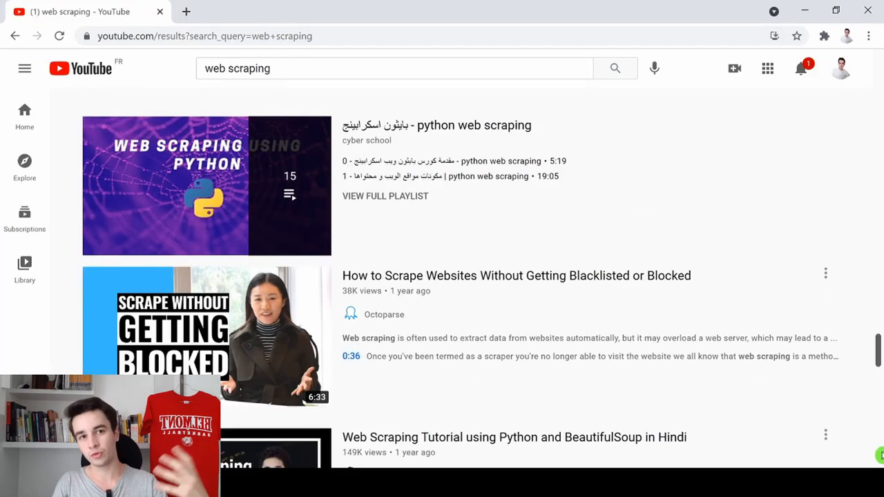
{"action": "scroll", "coordinate": [456, 276], "scroll_direction": "down", "scroll_amount": 15}
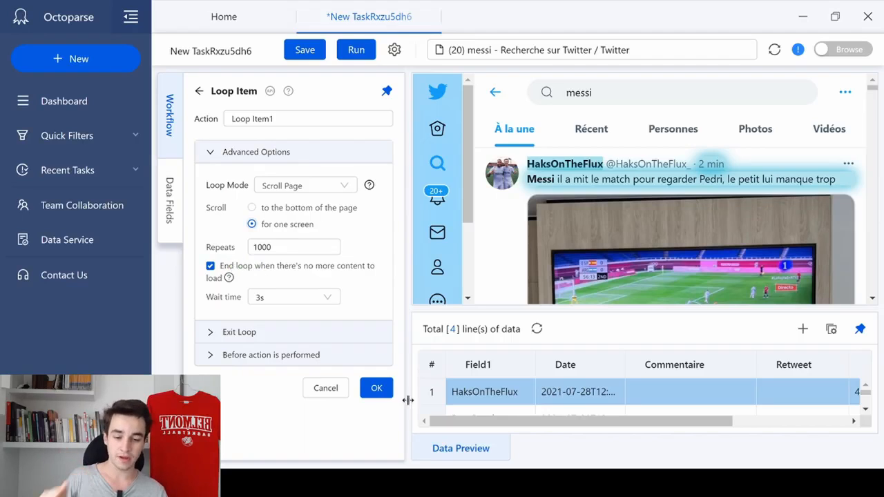
{"action": "left_click", "coordinate": [376, 387]}
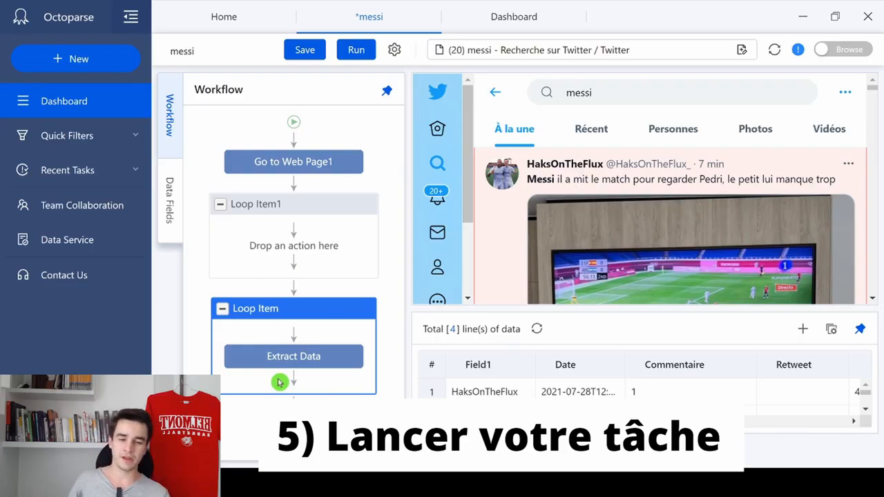
Step: Nest the tweet extraction loop inside the scroll loop and run the saved task on the local device
{"action": "left_click_drag", "start_coordinate": [263, 312], "coordinate": [278, 233]}
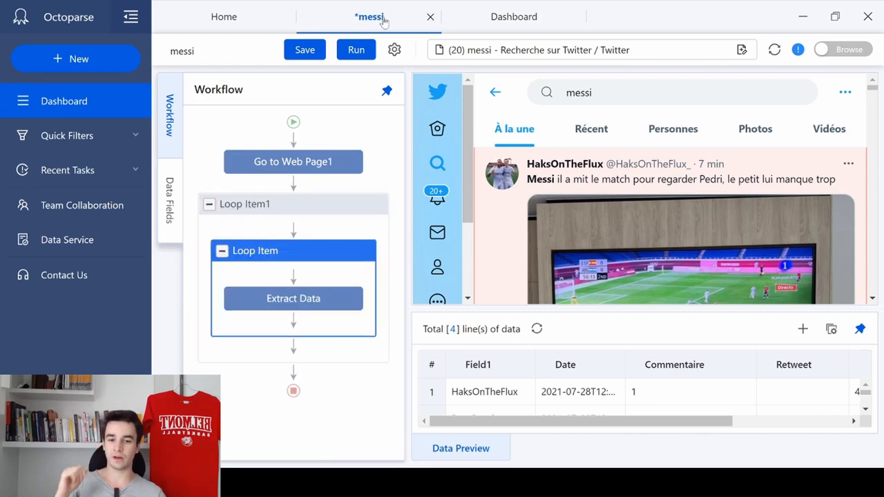
{"action": "left_click", "coordinate": [319, 50]}
{"action": "left_click", "coordinate": [356, 49]}
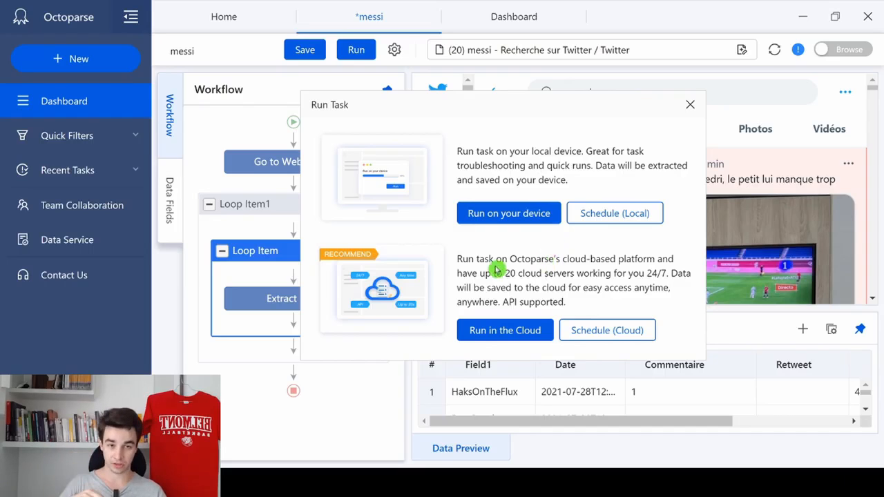
{"action": "left_click", "coordinate": [481, 221]}
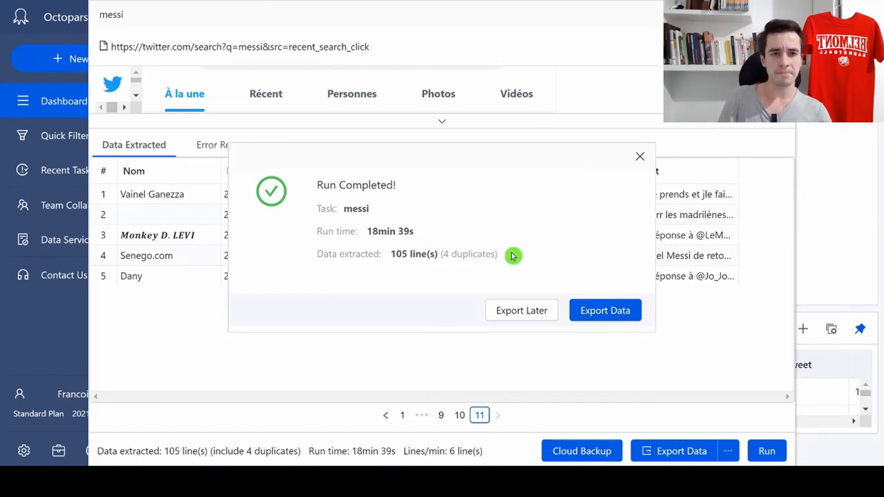
Step: Close the run summary and export the extracted data as Excel (xlsx) with duplicates removed
{"action": "left_click", "coordinate": [638, 157]}
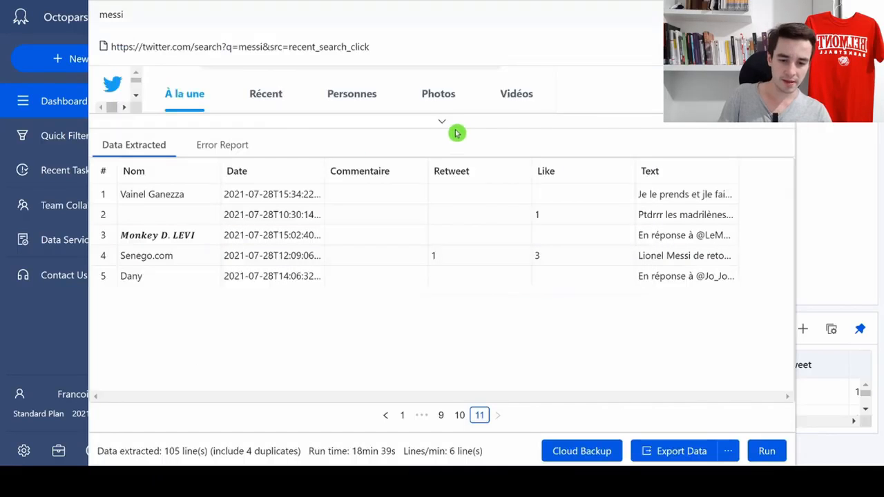
{"action": "left_click", "coordinate": [443, 123]}
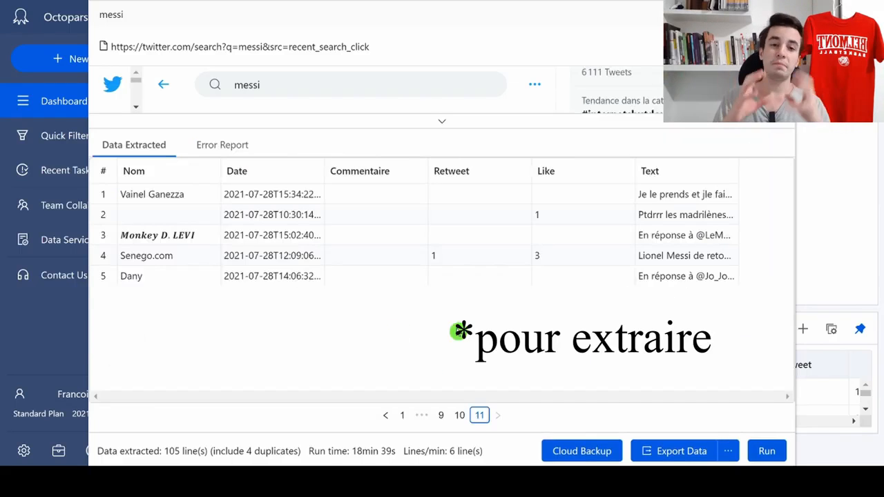
{"action": "left_click", "coordinate": [670, 451]}
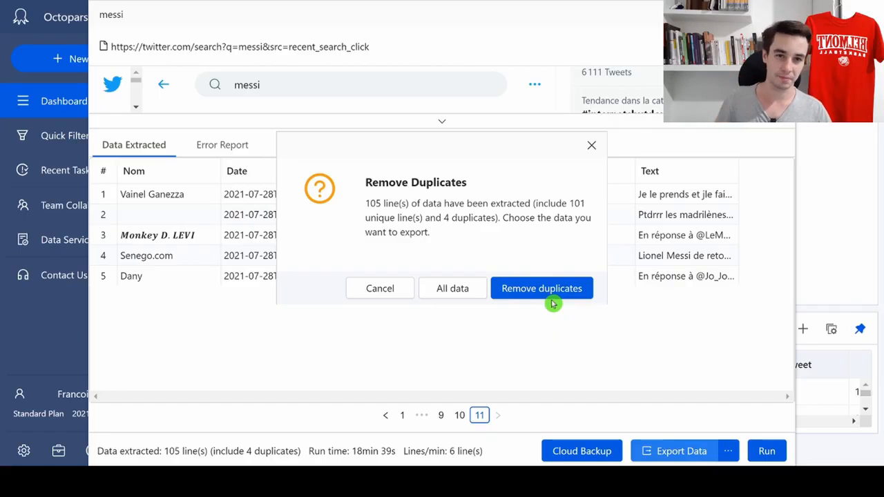
{"action": "left_click", "coordinate": [525, 287]}
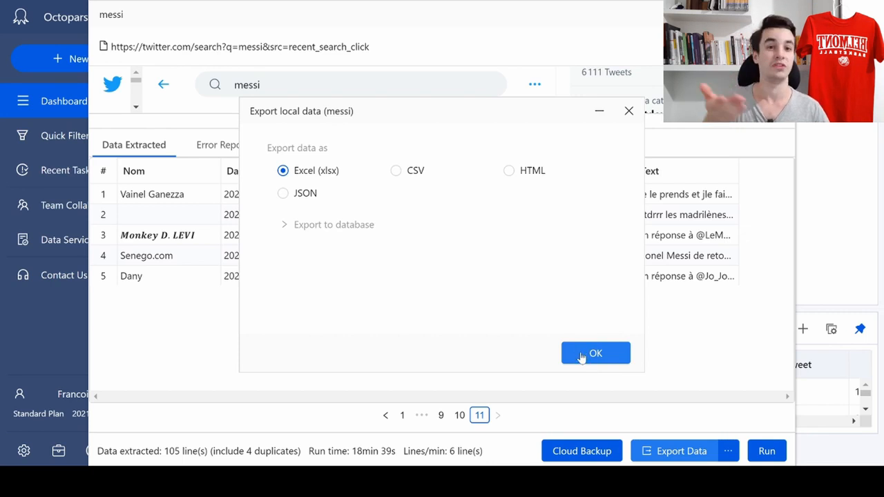
{"action": "left_click", "coordinate": [583, 366]}
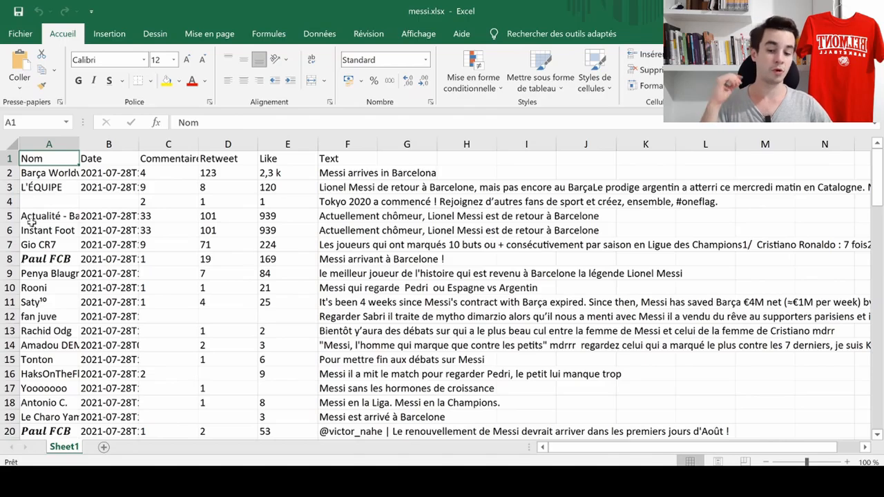
Step: Examine the exported messi.xlsx sheet, checking the name, date, comment, retweet, like and text columns of the scraped tweets
{"action": "left_click_drag", "start_coordinate": [31, 220], "coordinate": [32, 231]}
{"action": "left_click", "coordinate": [33, 257]}
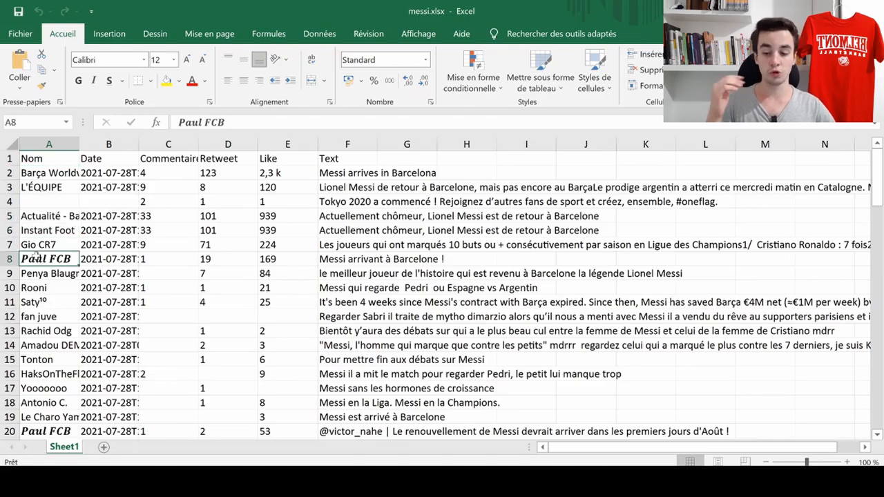
{"action": "scroll", "coordinate": [116, 250], "scroll_direction": "down", "scroll_amount": 1}
{"action": "left_click", "coordinate": [117, 256]}
{"action": "scroll", "coordinate": [126, 252], "scroll_direction": "up", "scroll_amount": 1}
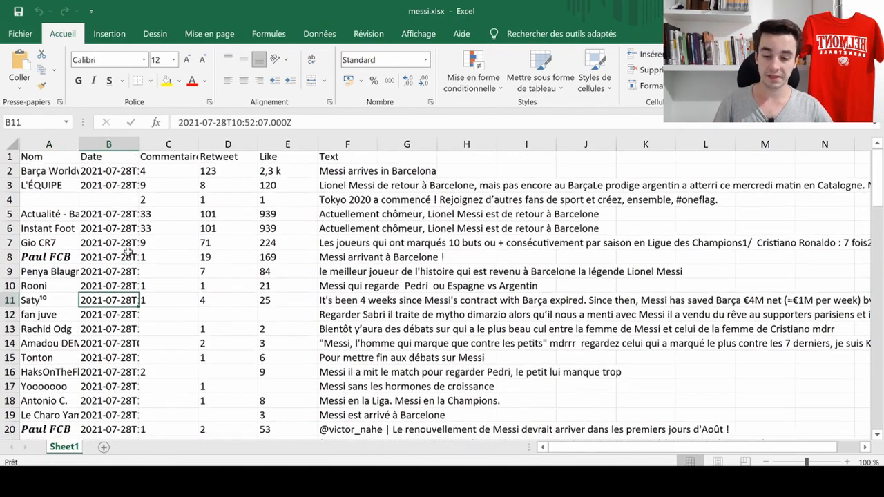
{"action": "scroll", "coordinate": [166, 287], "scroll_direction": "down", "scroll_amount": 4}
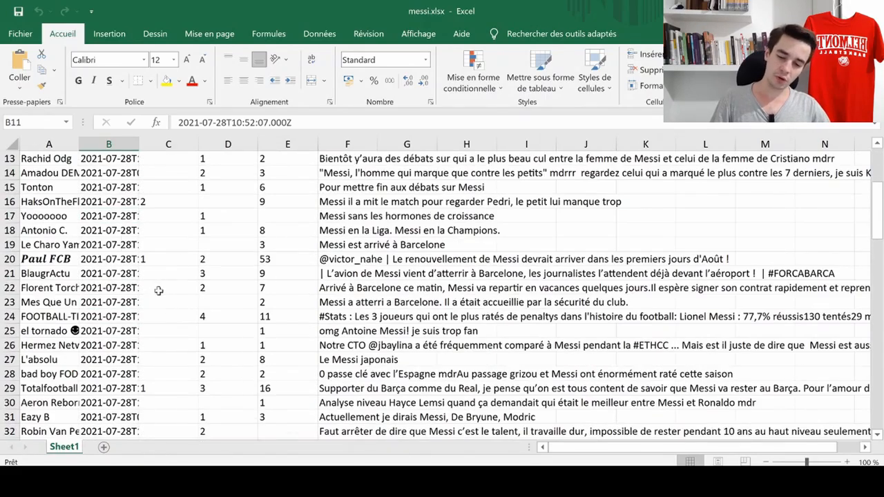
{"action": "left_click", "coordinate": [158, 290]}
{"action": "left_click", "coordinate": [185, 319]}
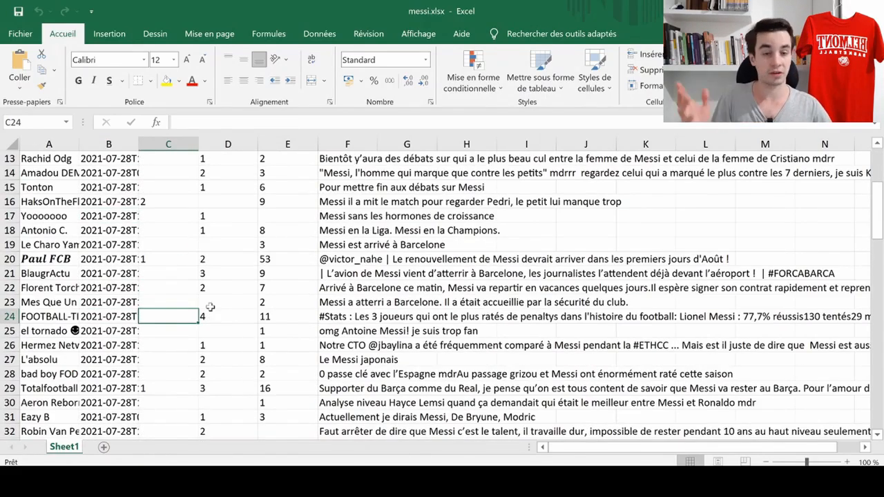
{"action": "scroll", "coordinate": [168, 311], "scroll_direction": "up", "scroll_amount": 3}
{"action": "scroll", "coordinate": [172, 316], "scroll_direction": "down", "scroll_amount": 3}
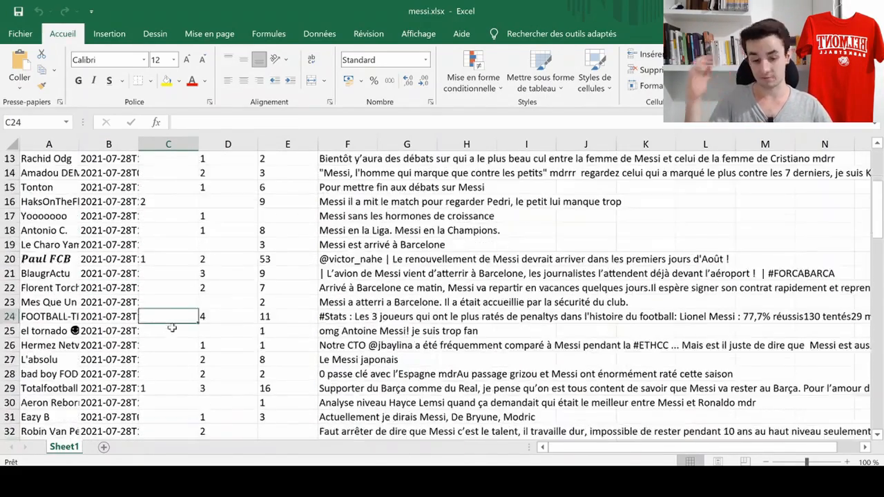
{"action": "left_click", "coordinate": [146, 343]}
{"action": "left_click", "coordinate": [205, 331]}
{"action": "scroll", "coordinate": [221, 331], "scroll_direction": "down", "scroll_amount": 3}
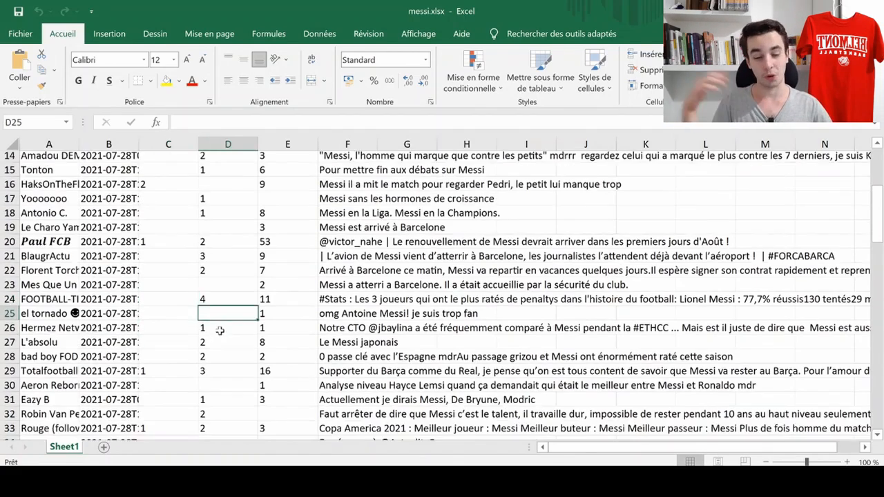
{"action": "left_click", "coordinate": [263, 339]}
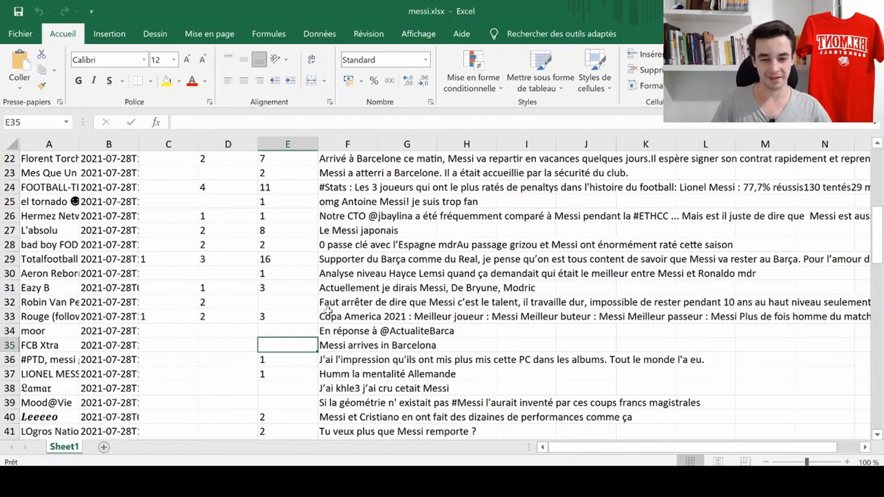
{"action": "scroll", "coordinate": [337, 290], "scroll_direction": "up", "scroll_amount": 7}
{"action": "scroll", "coordinate": [367, 204], "scroll_direction": "down", "scroll_amount": 2}
{"action": "left_click", "coordinate": [344, 234]}
{"action": "left_click", "coordinate": [349, 289]}
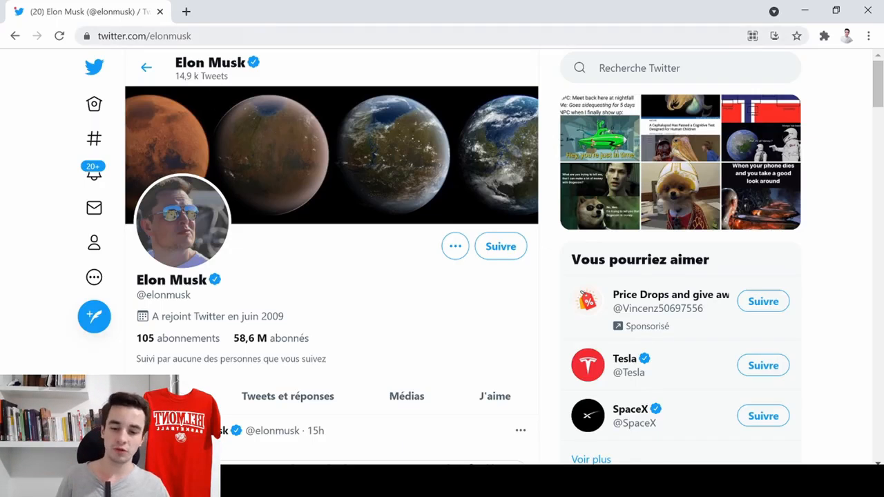
Step: Copy the web address of the Elon Musk Twitter profile and switch to Octoparse
{"action": "key", "text": "ctrl+l"}
{"action": "key", "text": "ctrl+c"}
{"action": "key", "text": "alt+Tab"}
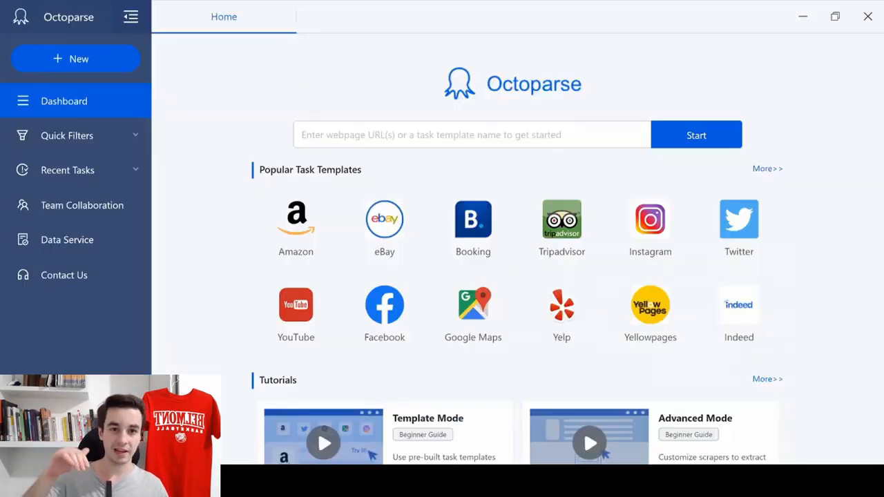
Step: Start a new task from the Twitter template Author Page (days before)
{"action": "left_click", "coordinate": [106, 55]}
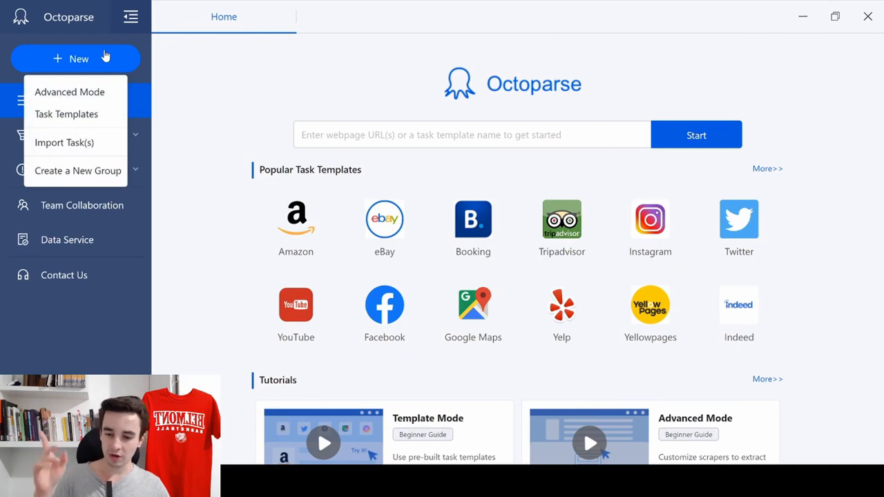
{"action": "left_click", "coordinate": [79, 118]}
{"action": "left_click", "coordinate": [344, 335]}
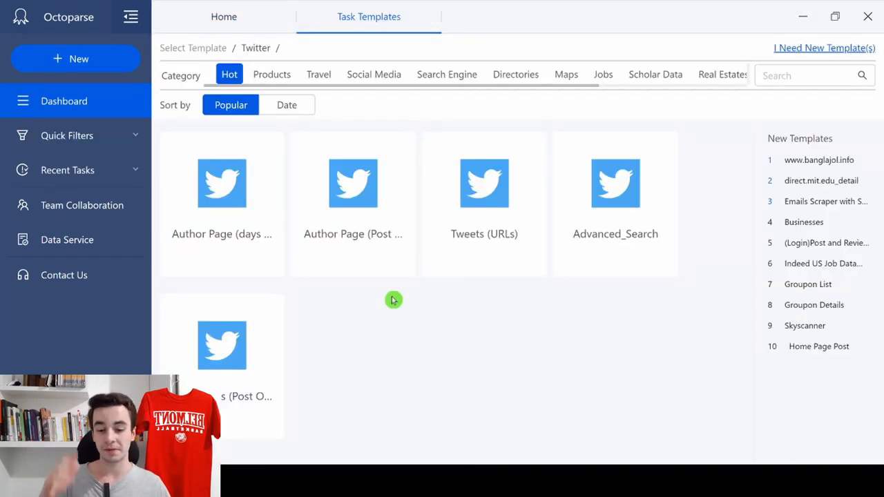
{"action": "left_click", "coordinate": [226, 164]}
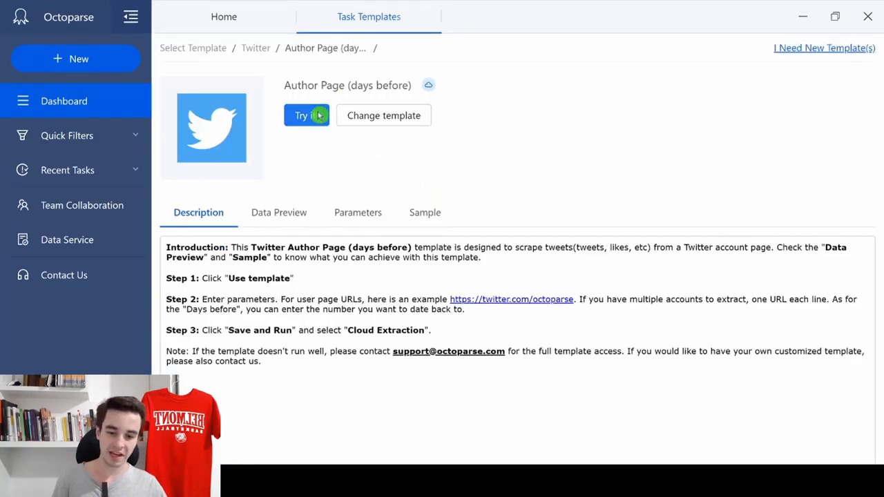
{"action": "left_click", "coordinate": [318, 115]}
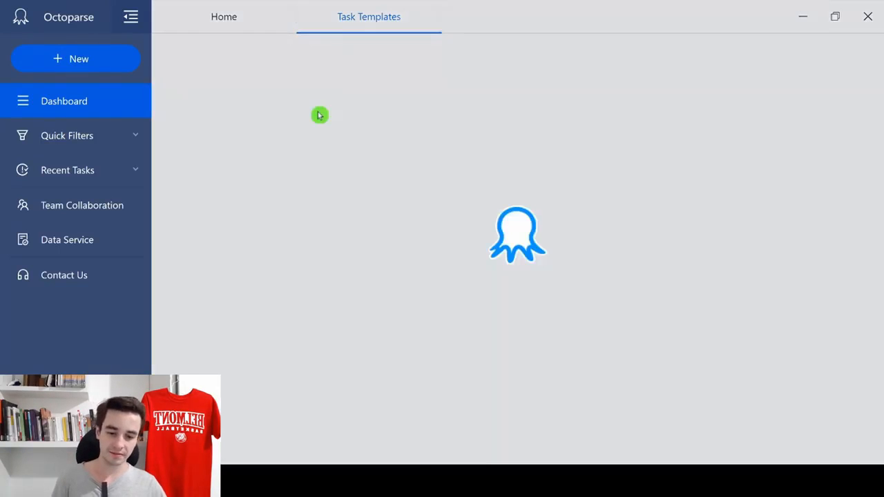
{"action": "type", "text": "No"}
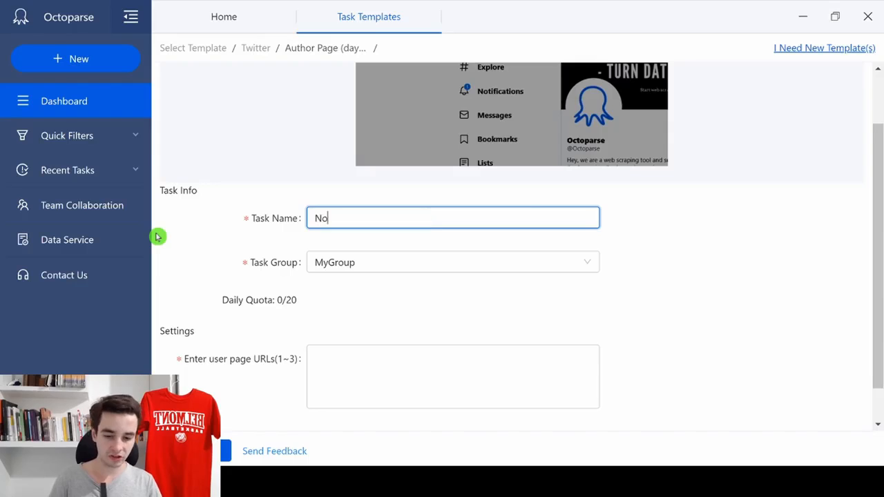
{"action": "key", "text": "BackSpace"}
{"action": "key", "text": "BackSpace"}
{"action": "type", "text": "Elon mus"}
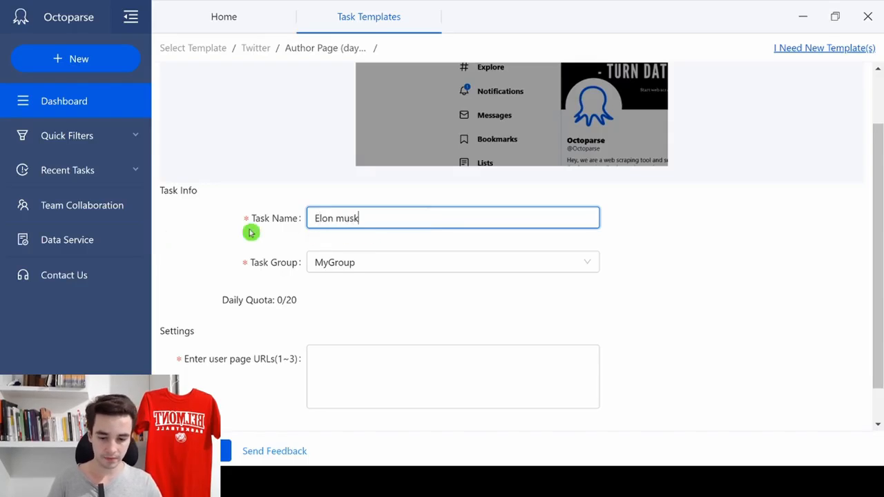
{"action": "scroll", "coordinate": [251, 233], "scroll_direction": "down", "scroll_amount": 1}
{"action": "left_click", "coordinate": [453, 335]}
{"action": "key", "text": "ctrl+v"}
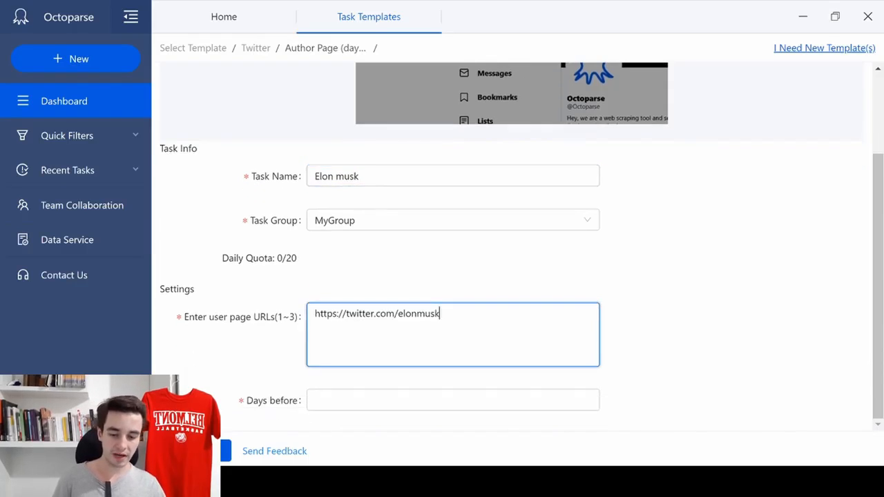
Step: Set Days before to 20 and run the saved template task in the cloud
{"action": "left_click", "coordinate": [338, 400]}
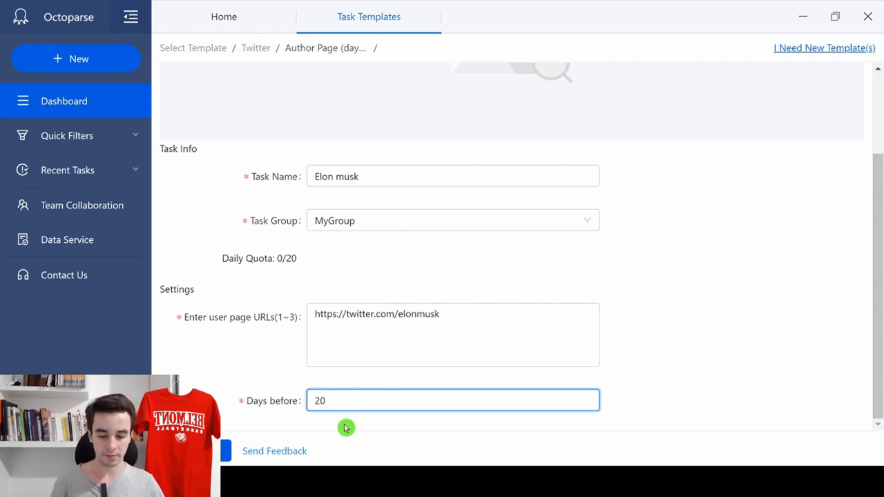
{"action": "left_click", "coordinate": [196, 451]}
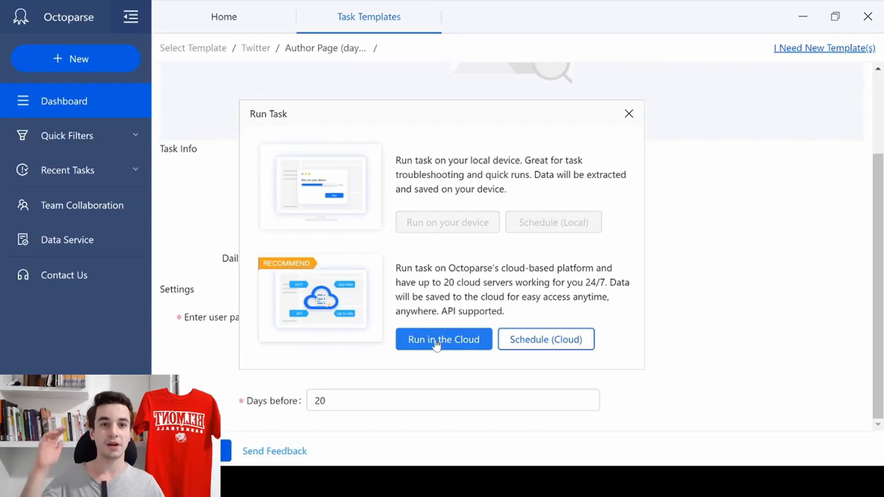
{"action": "left_click", "coordinate": [436, 342]}
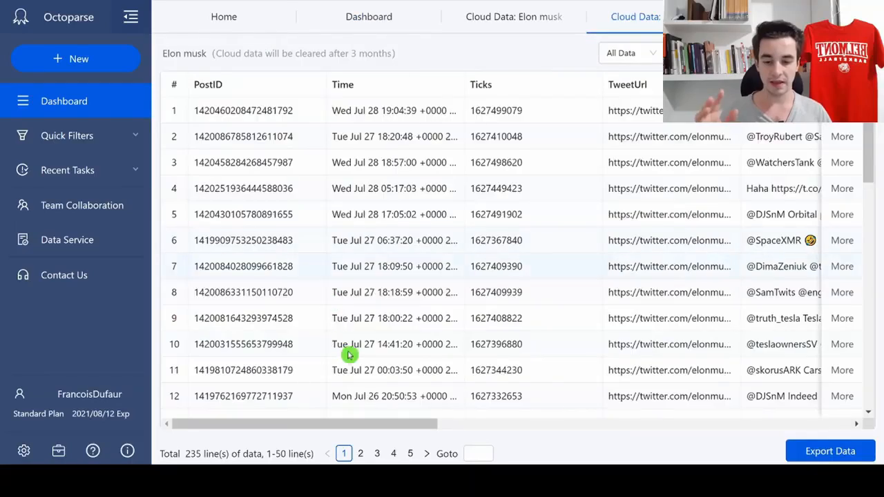
Step: Look through the cloud data of the Elon musk task, including the user name, retweet and like columns
{"action": "scroll", "coordinate": [351, 351], "scroll_direction": "down", "scroll_amount": 6}
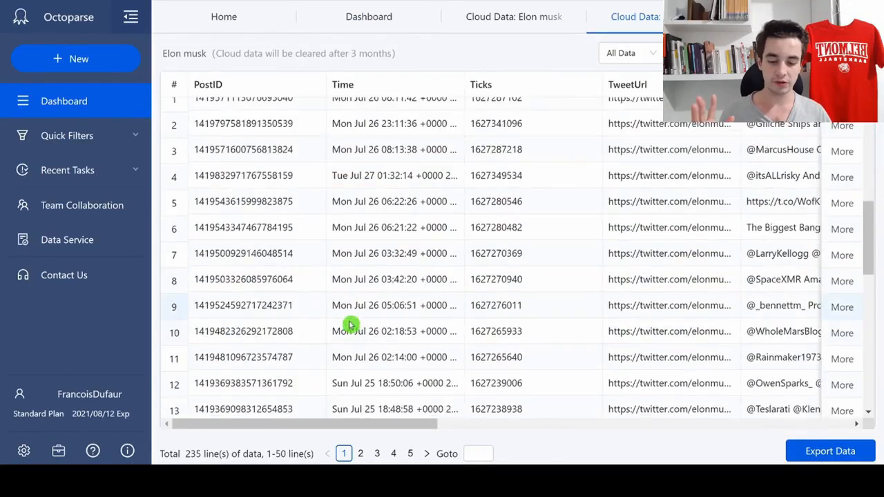
{"action": "scroll", "coordinate": [361, 397], "scroll_direction": "down", "scroll_amount": 7}
{"action": "left_click_drag", "start_coordinate": [361, 426], "coordinate": [677, 460]}
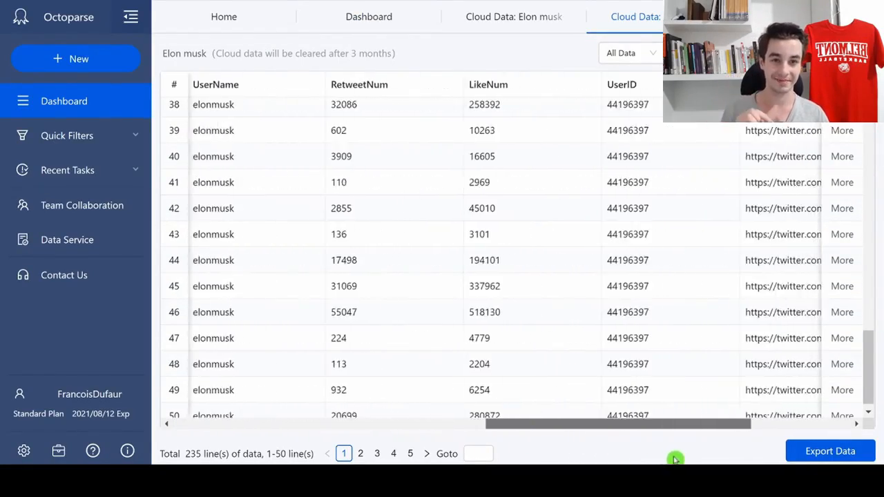